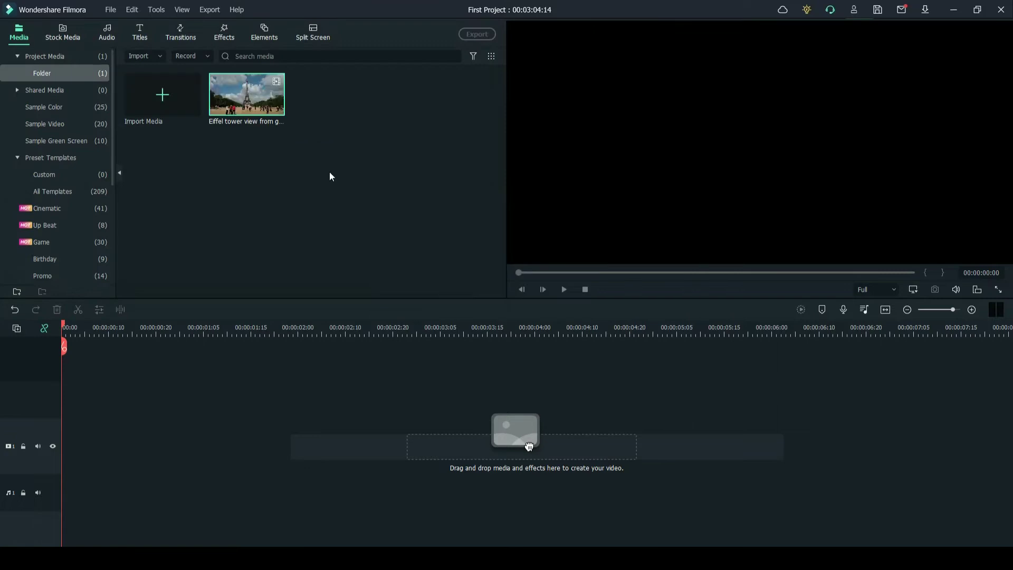
# - Place the Eiffel tower clip at the start of video track 1, keeping the 1920 x 1080 25fps project settings
pyautogui.moveTo(243, 97); pyautogui.dragTo(61, 471)
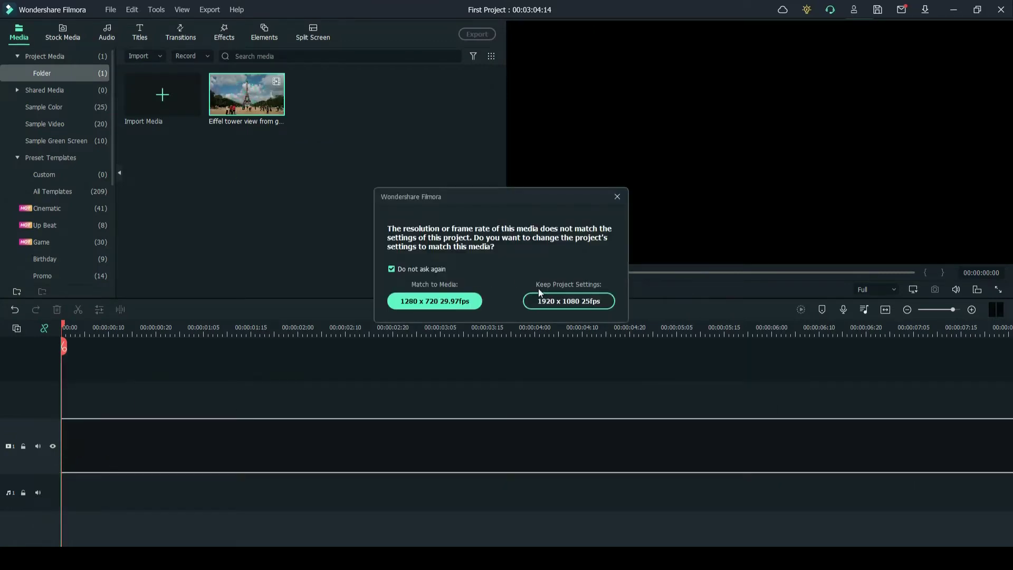
pyautogui.click(540, 304)
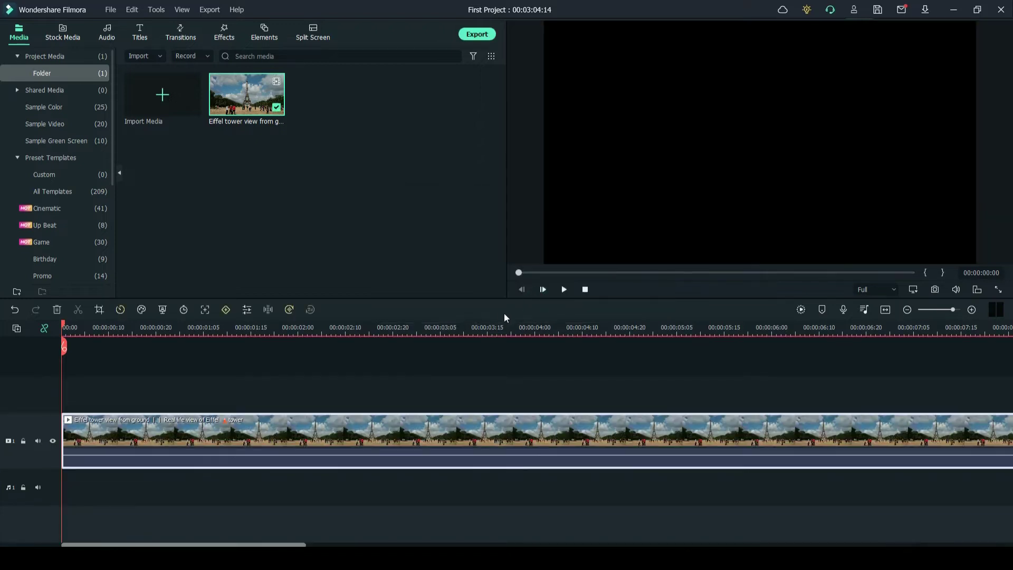
# - Take a snapshot of the clip's first frame and reveal the image in its folder
pyautogui.click(936, 291)
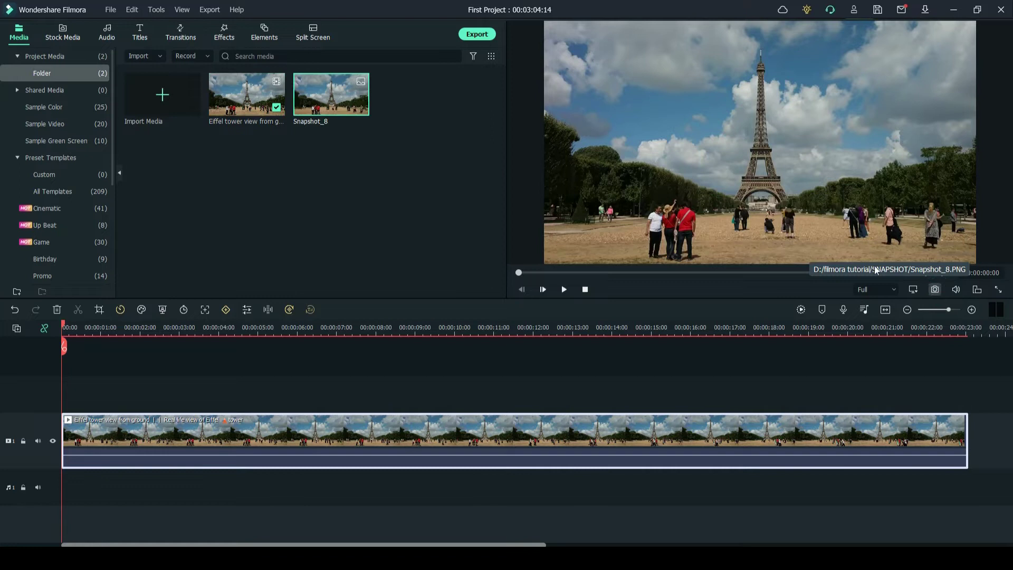
pyautogui.rightClick(333, 98)
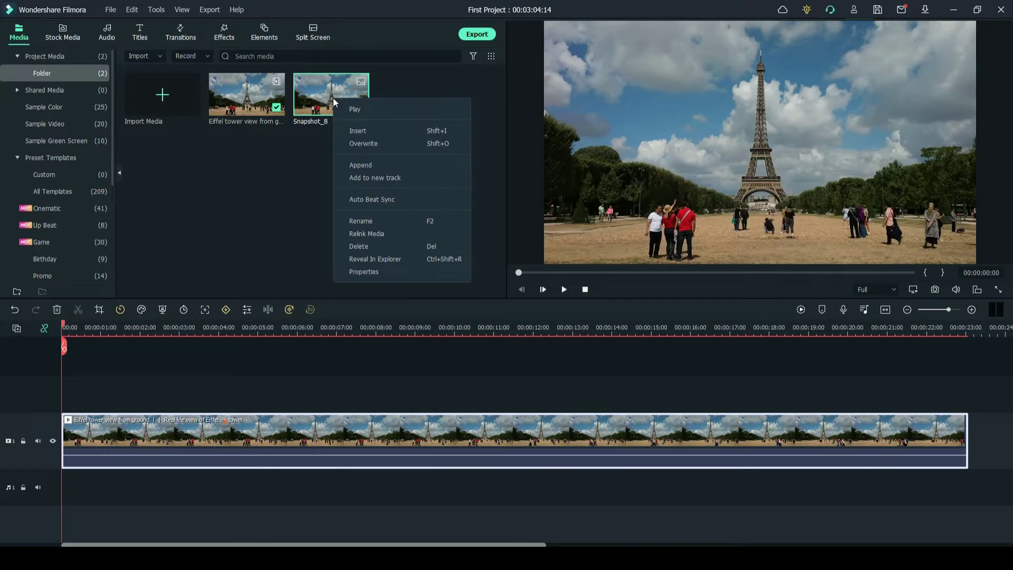
pyautogui.click(436, 259)
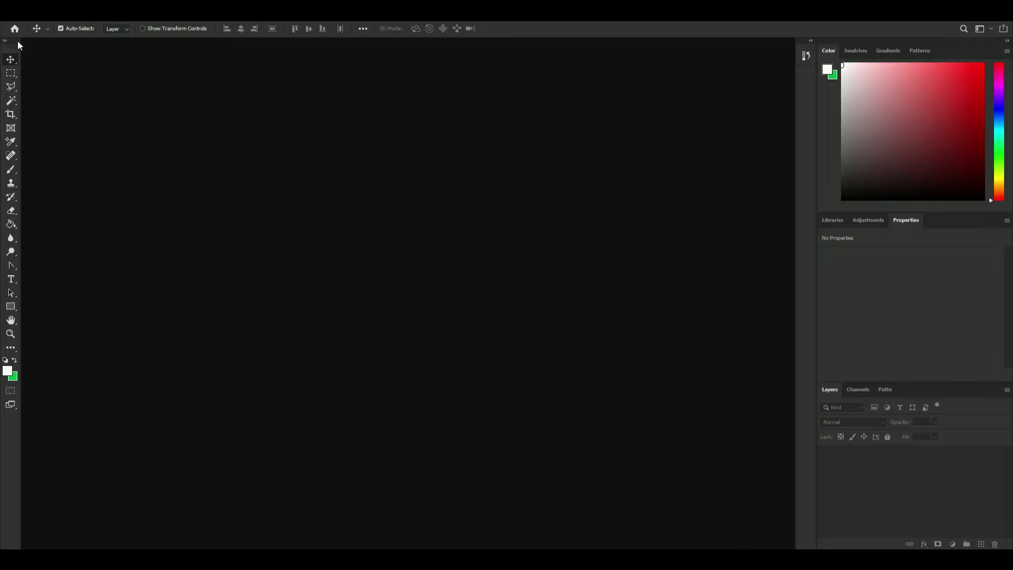
# - Switch to Photoshop and open Snapshot_8 from the SNAPSHOT folder
pyautogui.hotkey('alt', 'Tab')
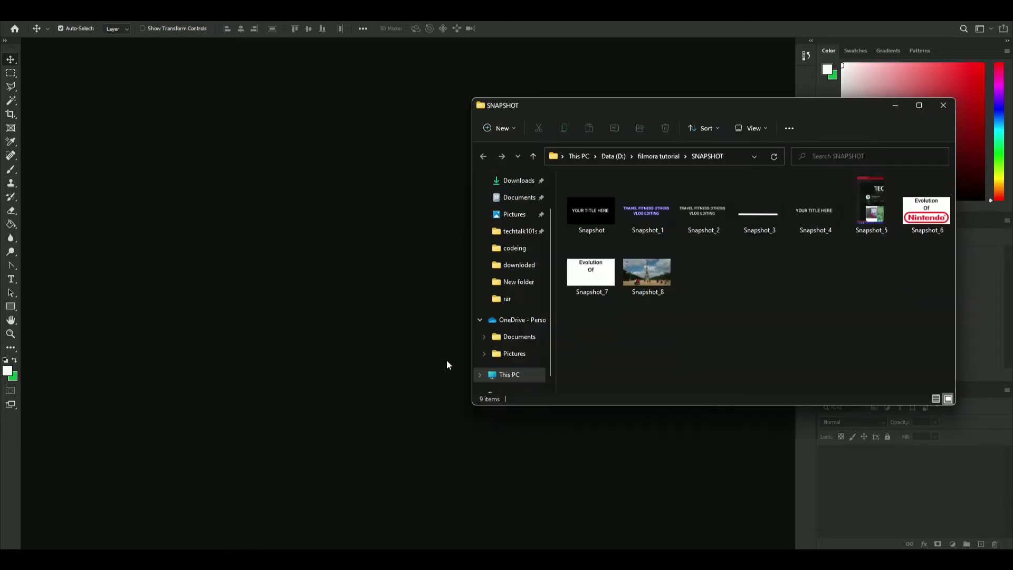
pyautogui.moveTo(647, 271); pyautogui.dragTo(396, 383)
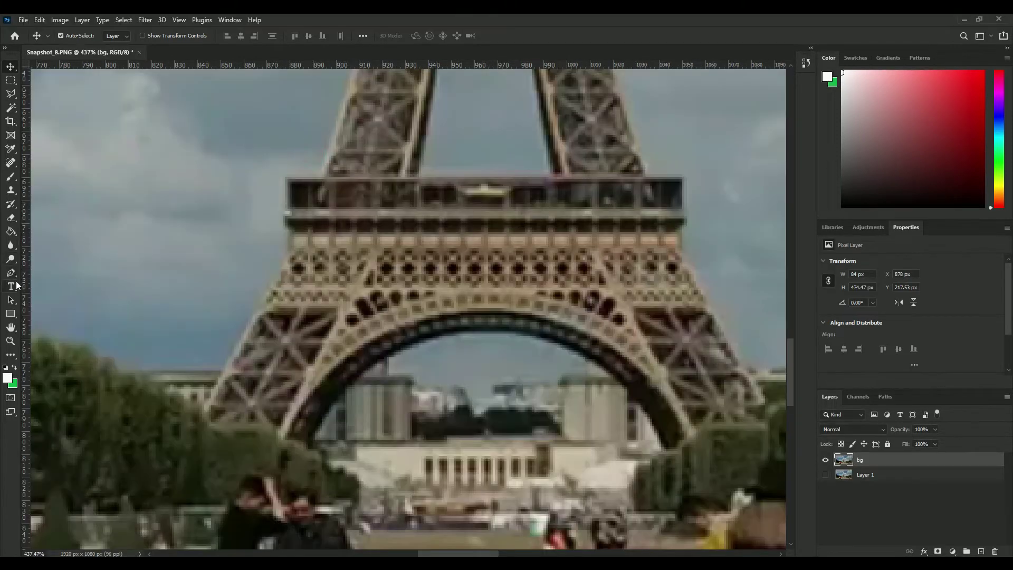
# - Draw a rough Pen path around the whole Eiffel Tower on the bg layer
pyautogui.scroll(-5, 378, 358)
pyautogui.click(338, 418)
pyautogui.click(317, 413)
pyautogui.click(321, 402)
pyautogui.click(338, 208)
pyautogui.click(418, 293)
pyautogui.click(424, 383)
pyautogui.click(424, 400)
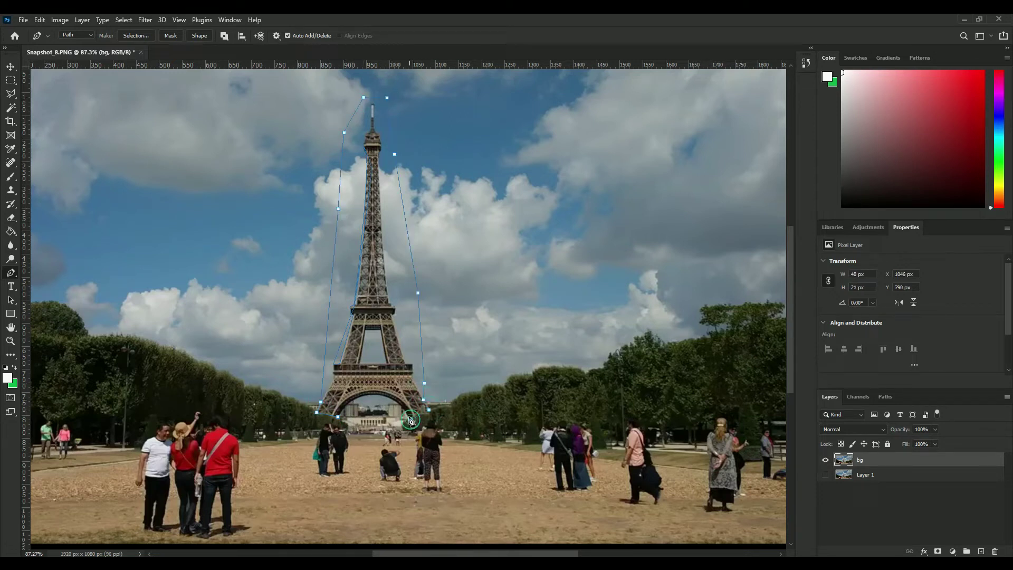
# - Convert the path around the tower into a selection
pyautogui.rightClick(348, 288)
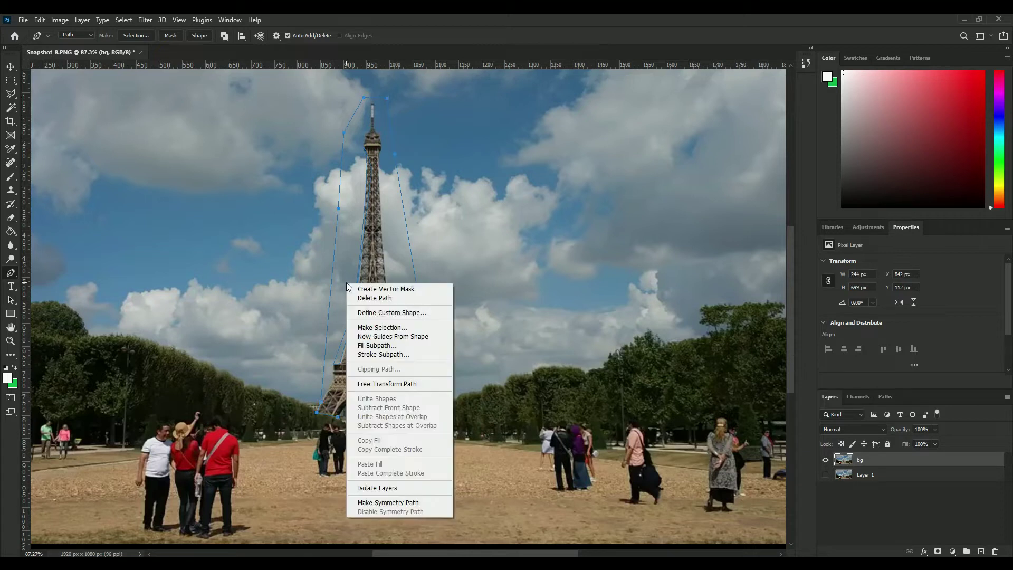
pyautogui.click(383, 328)
pyautogui.click(539, 148)
# - Remove the selected tower from the sky with Content-Aware Fill, using automatic sampling and output to a new layer
pyautogui.rightClick(357, 221)
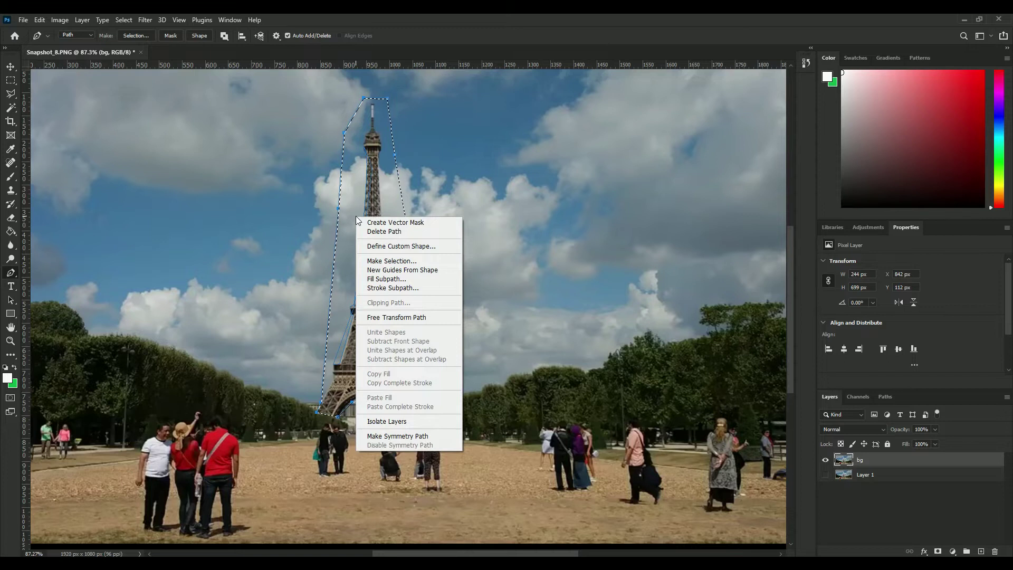
pyautogui.press('Escape')
pyautogui.click(179, 20)
pyautogui.moveTo(143, 21)
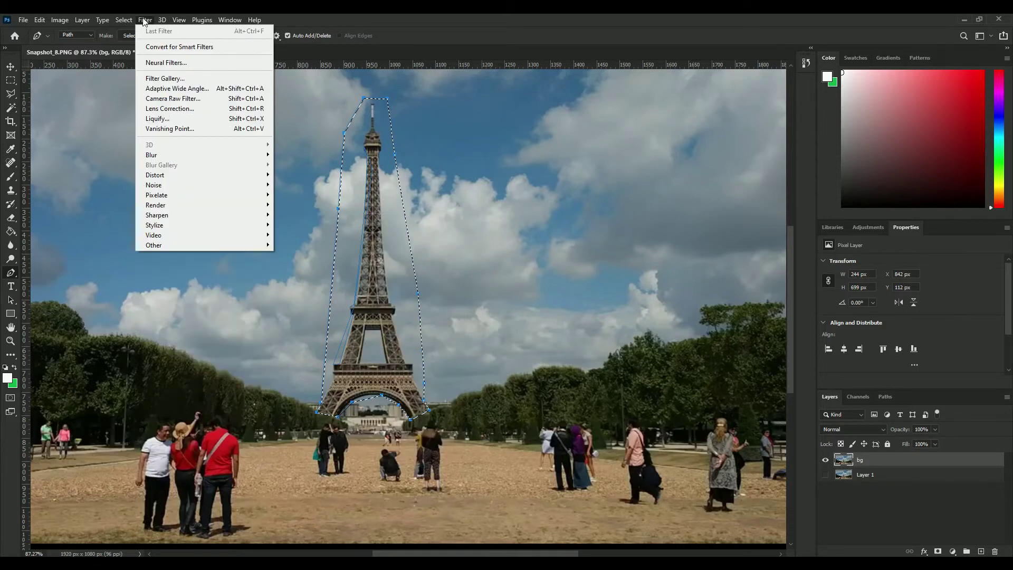
pyautogui.moveTo(40, 20)
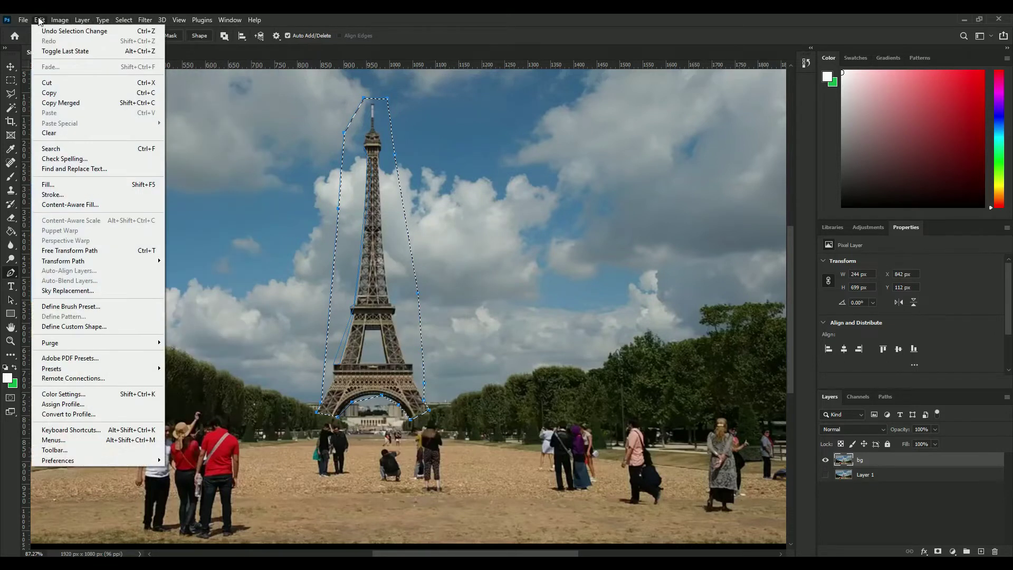
pyautogui.click(121, 186)
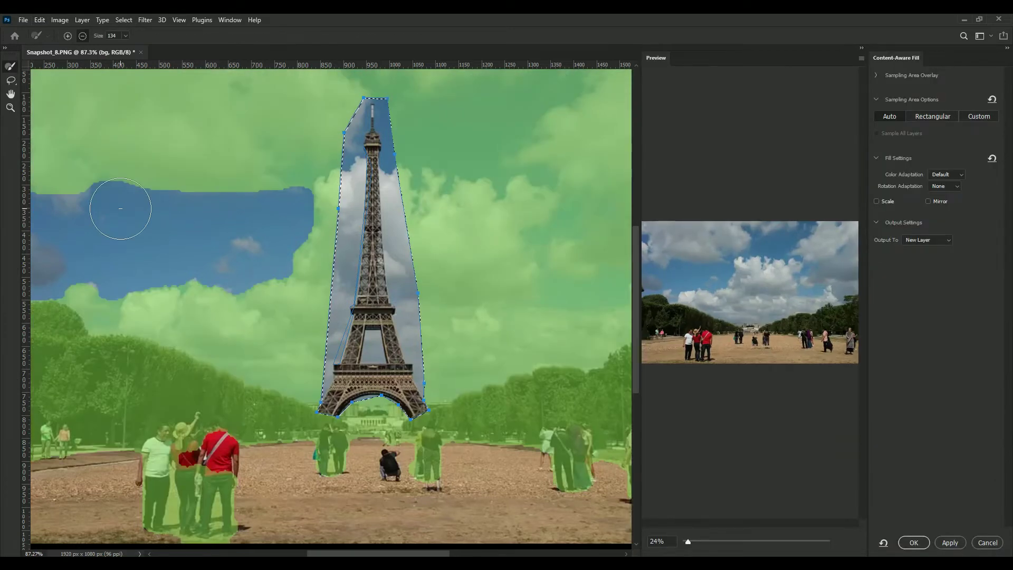
pyautogui.click(952, 543)
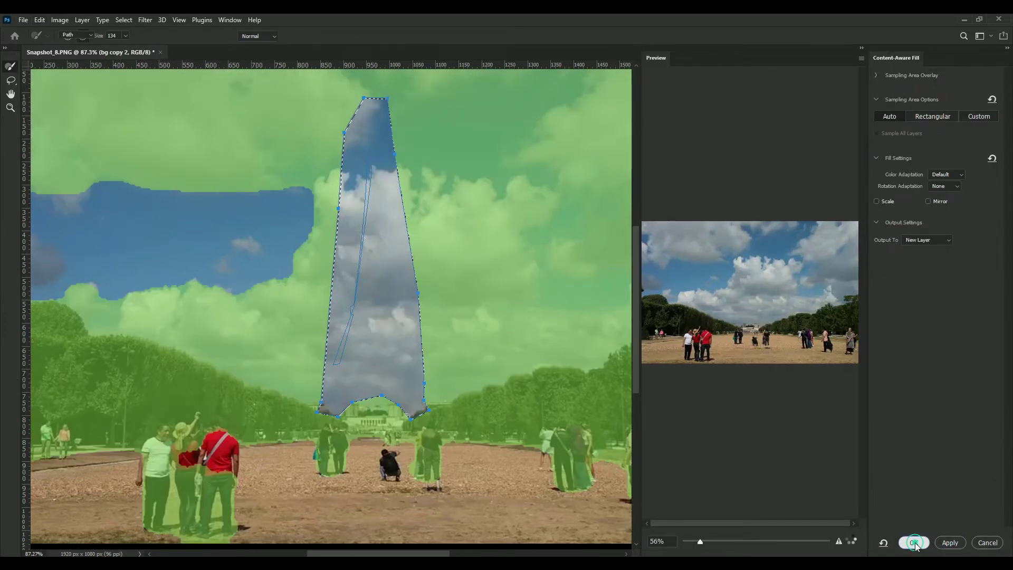
pyautogui.click(914, 544)
# - Quick-export the tower-free image as a PNG named bg into a different folder inside filmora tutorial
pyautogui.click(9, 66)
pyautogui.hotkey('ctrl', '0')
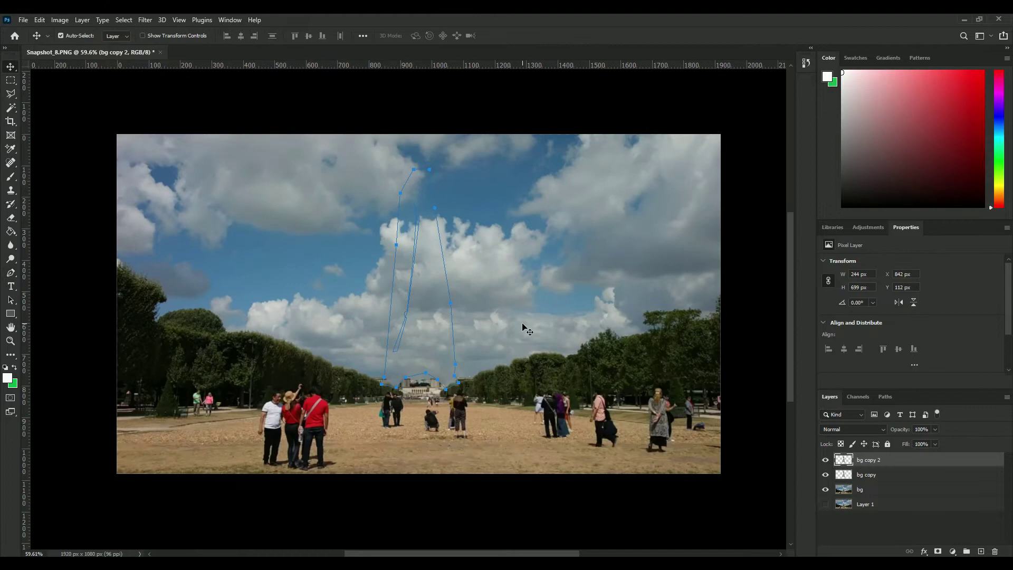
pyautogui.click(23, 19)
pyautogui.moveTo(106, 174)
pyautogui.click(169, 174)
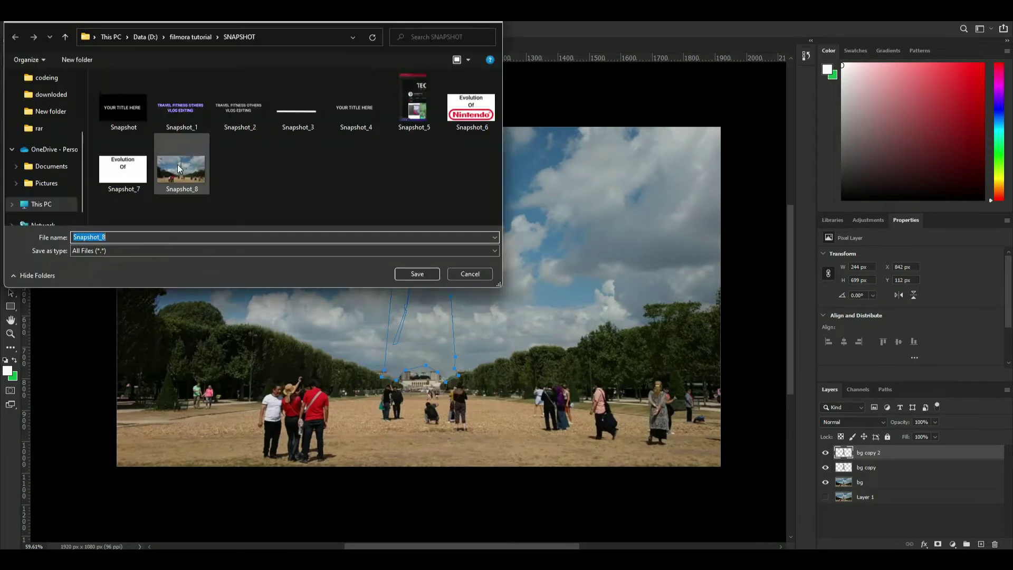
pyautogui.click(192, 38)
pyautogui.doubleClick(240, 92)
pyautogui.click(133, 237)
pyautogui.write('bg')
pyautogui.click(412, 273)
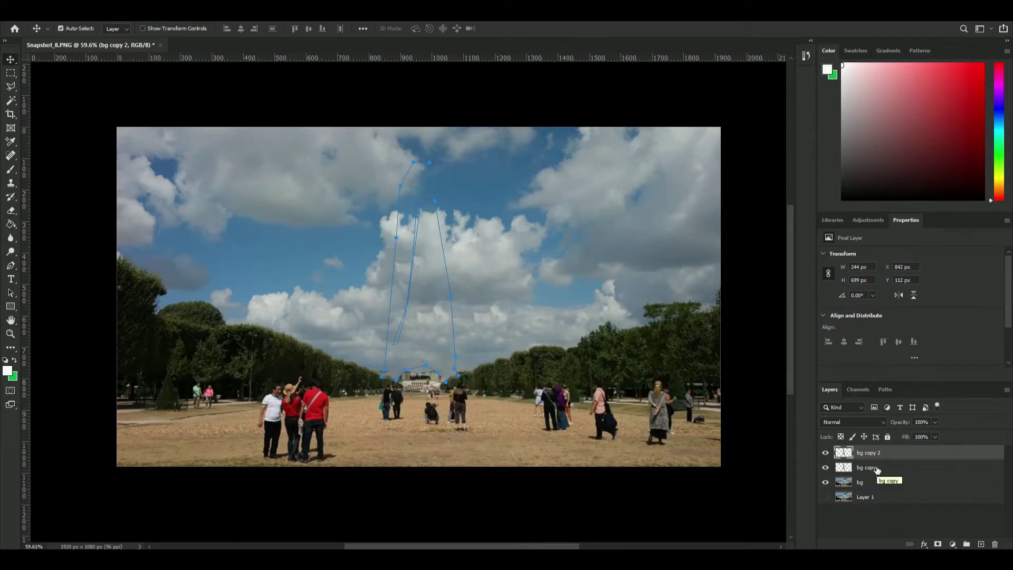
# - Show Layer 1 and hide the bg copy and bg copy 2 layers
pyautogui.click(866, 496)
pyautogui.click(825, 497)
pyautogui.click(826, 467)
pyautogui.click(825, 454)
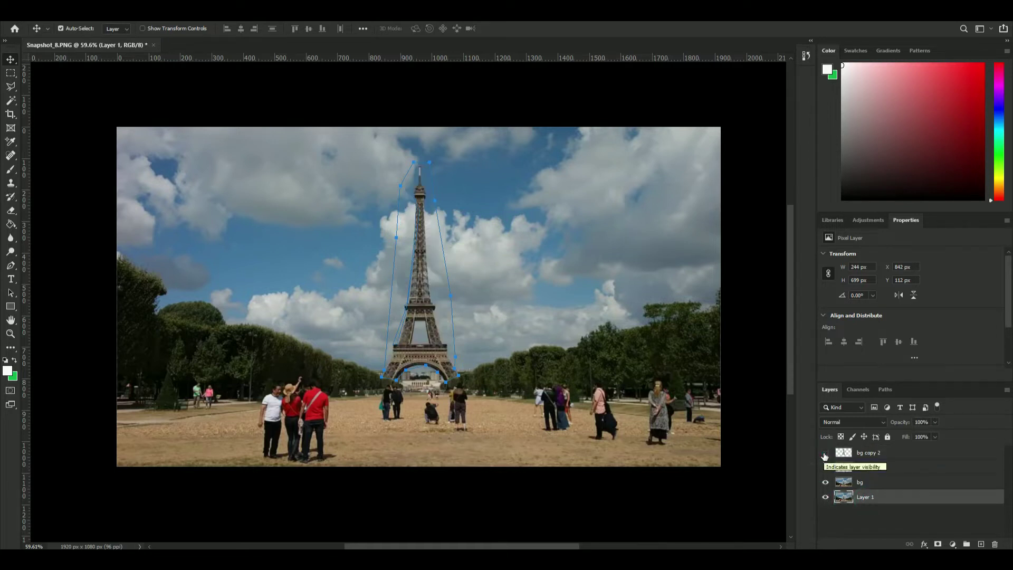
# - Close the edited document and open the original Snapshot_8 image again from the SNAPSHOT folder
pyautogui.click(154, 45)
pyautogui.click(499, 210)
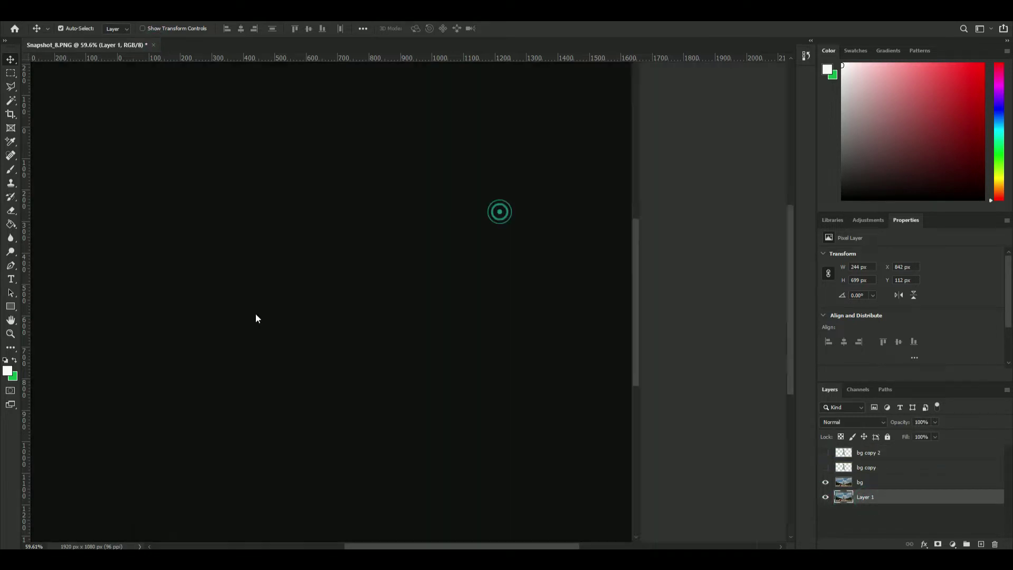
pyautogui.click(110, 557)
pyautogui.moveTo(645, 272); pyautogui.dragTo(334, 360)
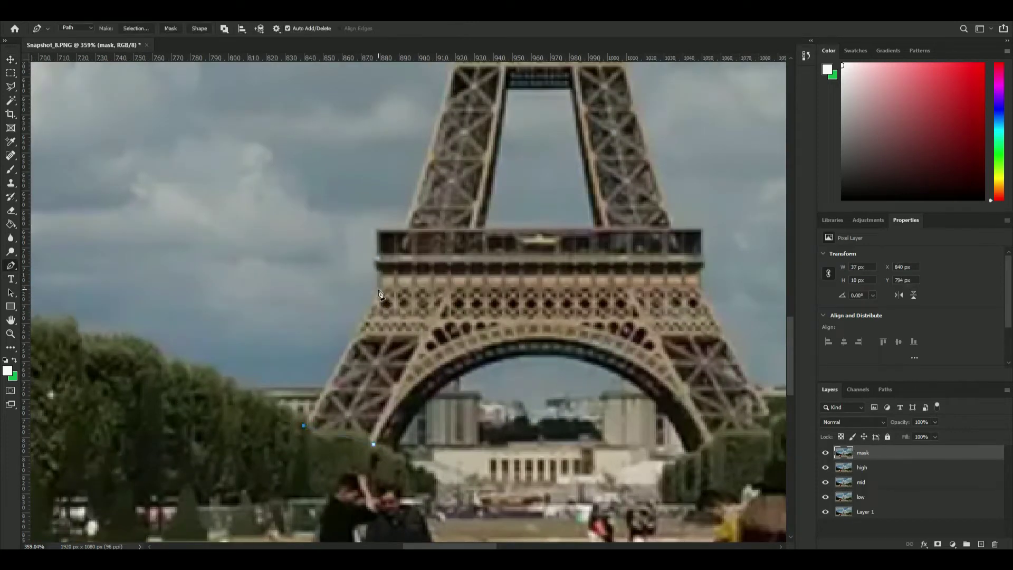
# - On the mask layer, trace the tower's base with a Pen path around the first platform, legs and arch feet
pyautogui.click(376, 270)
pyautogui.click(374, 256)
pyautogui.click(375, 230)
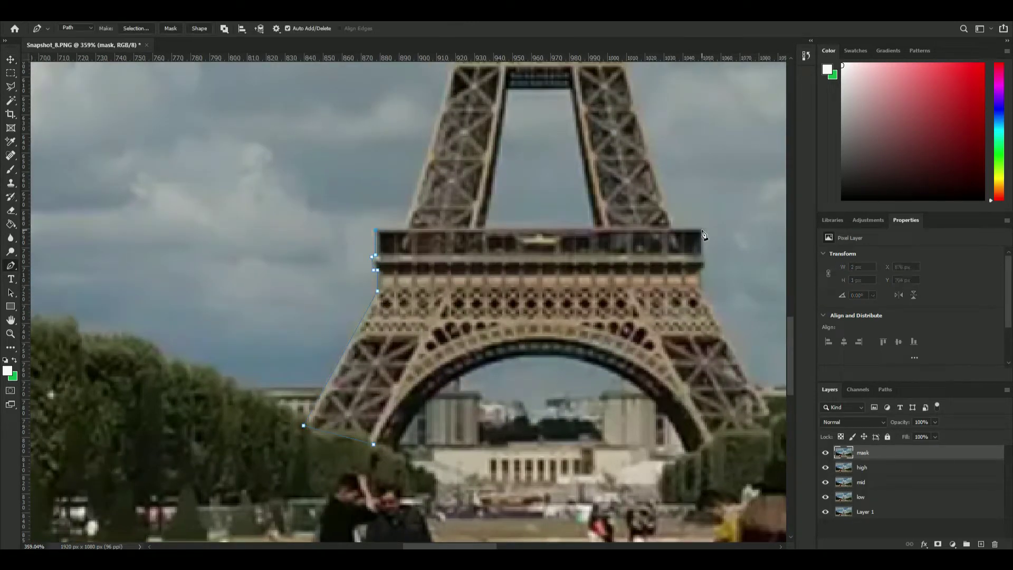
pyautogui.click(704, 264)
pyautogui.click(702, 285)
pyautogui.click(772, 416)
pyautogui.click(703, 444)
pyautogui.click(686, 452)
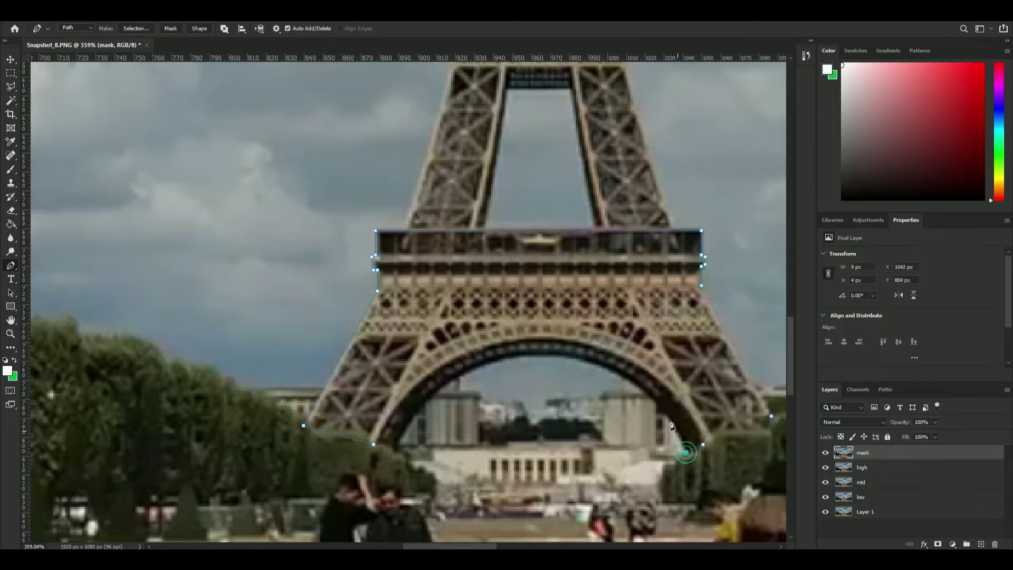
pyautogui.click(396, 450)
# - Bend the lower path segment between the feet along the arch with the Convert Point tool
pyautogui.rightClick(10, 266)
pyautogui.click(53, 317)
pyautogui.moveTo(686, 453); pyautogui.dragTo(596, 256)
pyautogui.moveTo(396, 450); pyautogui.dragTo(406, 414)
pyautogui.moveTo(406, 462); pyautogui.dragTo(421, 363)
pyautogui.moveTo(612, 278); pyautogui.dragTo(634, 318)
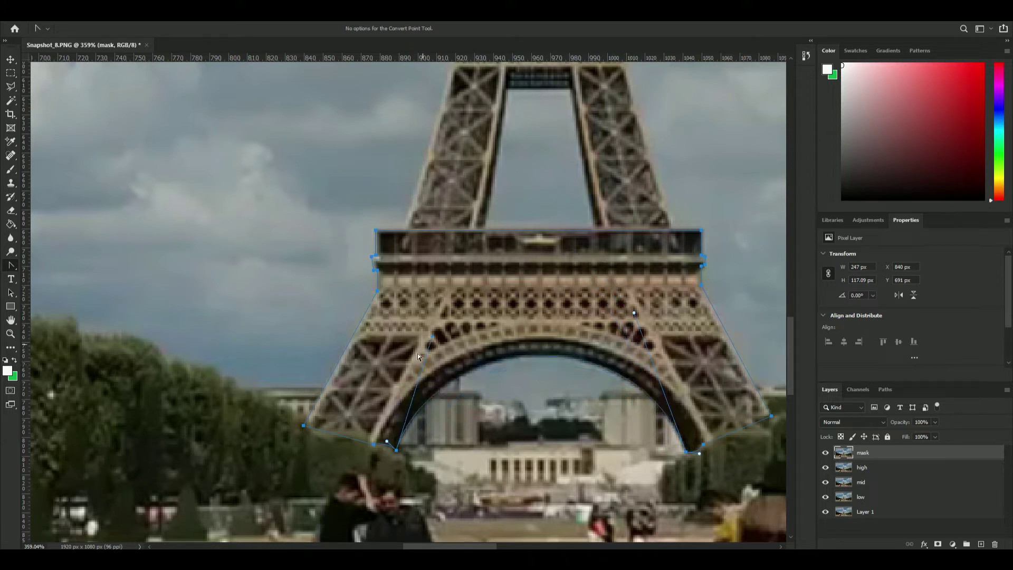
# - Turn the base path into a selection and copy the tower's base to a new layer
pyautogui.rightClick(514, 294)
pyautogui.click(544, 339)
pyautogui.press('Return')
pyautogui.rightClick(518, 293)
pyautogui.click(10, 73)
pyautogui.rightClick(523, 299)
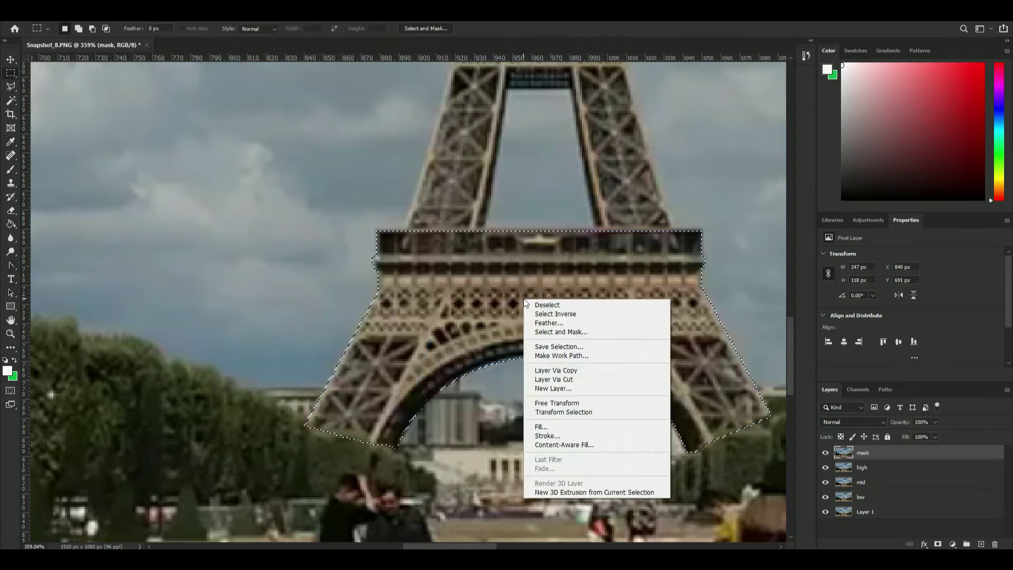
pyautogui.click(595, 369)
# - Isolate the base cut-out by hiding all the other layers
pyautogui.keyDown('alt'); pyautogui.click(825, 452); pyautogui.keyUp('alt')
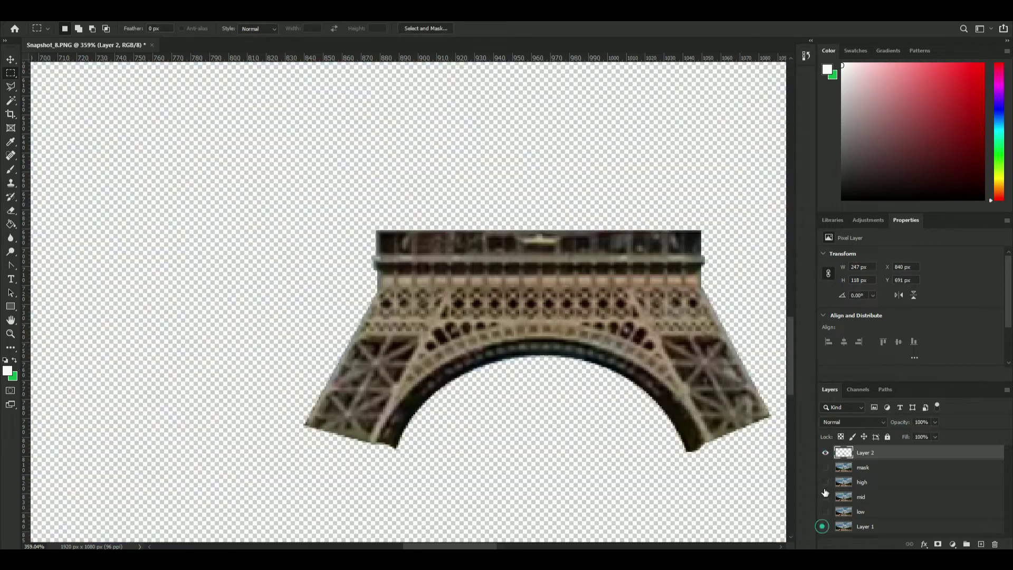
pyautogui.rightClick(868, 453)
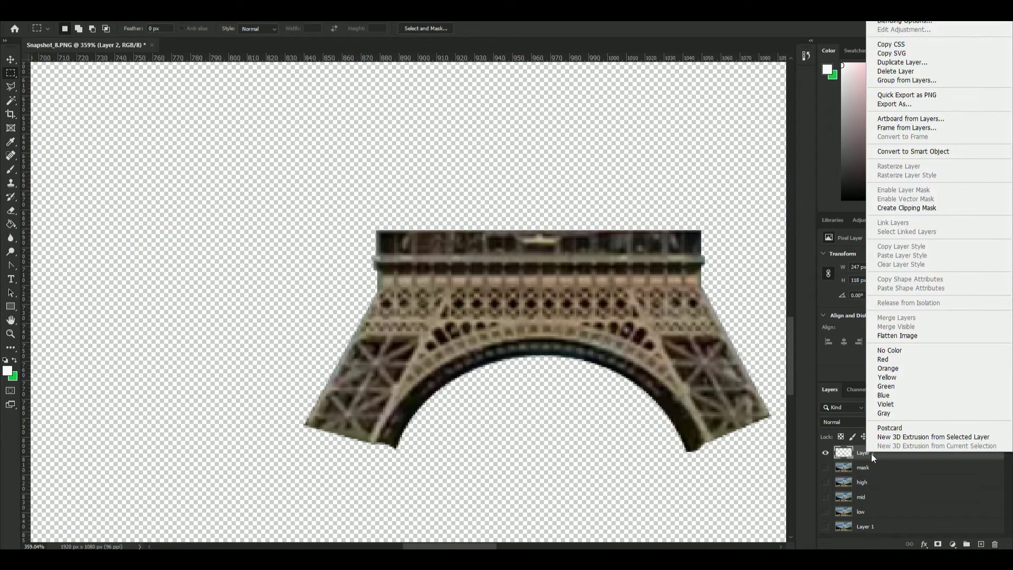
pyautogui.press('Escape')
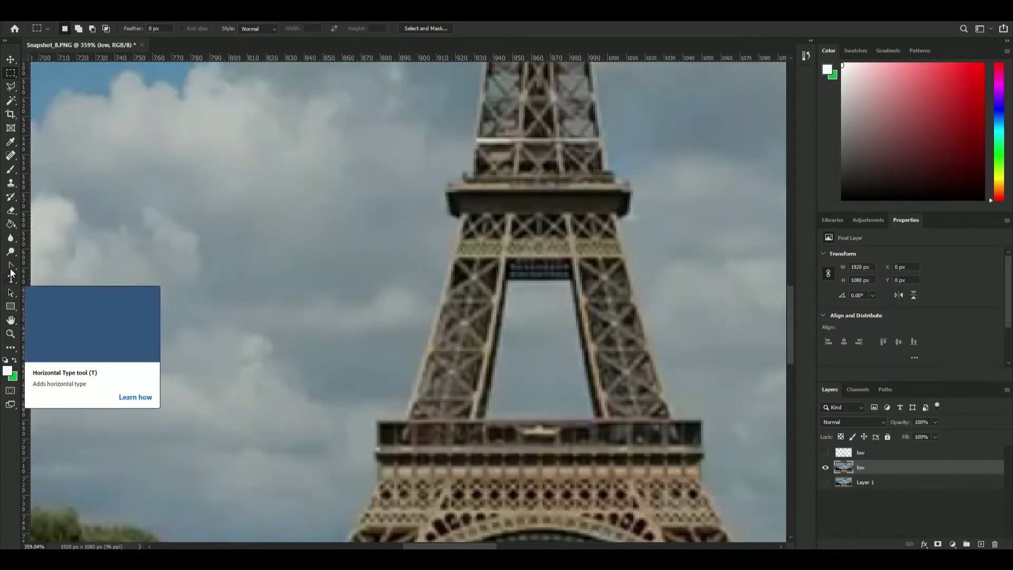
# - On the low photo layer, trace the tower's middle section with a Pen path, leaving out the gap between the legs
pyautogui.click(11, 265)
pyautogui.click(483, 419)
pyautogui.click(402, 421)
pyautogui.click(458, 217)
pyautogui.click(450, 216)
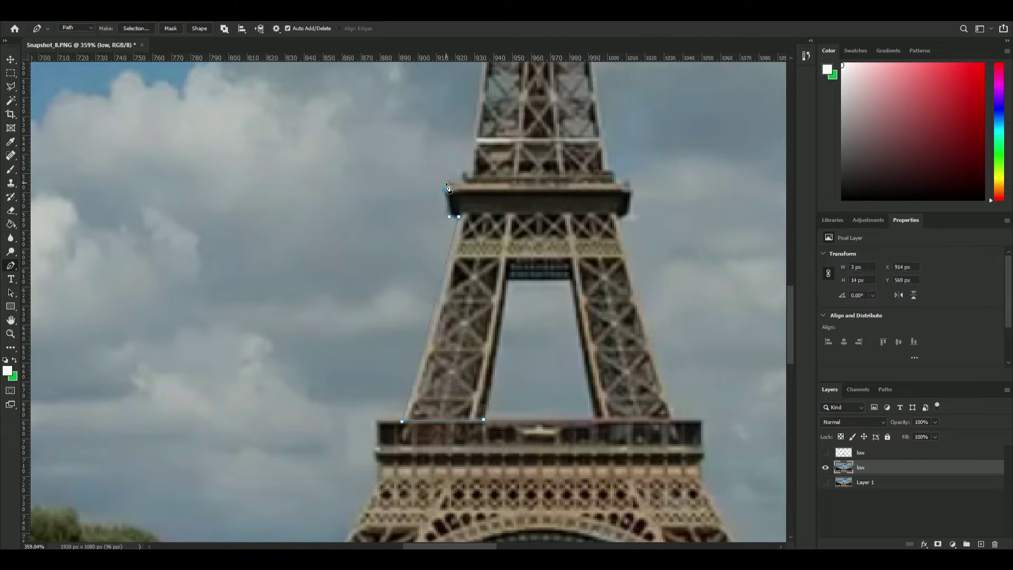
pyautogui.click(629, 184)
pyautogui.click(506, 281)
pyautogui.click(484, 420)
# - Curve the middle section's path along the lower leg edges with the Convert Point tool
pyautogui.rightClick(10, 266)
pyautogui.click(53, 317)
pyautogui.moveTo(402, 421); pyautogui.dragTo(423, 374)
pyautogui.moveTo(484, 421); pyautogui.dragTo(465, 426)
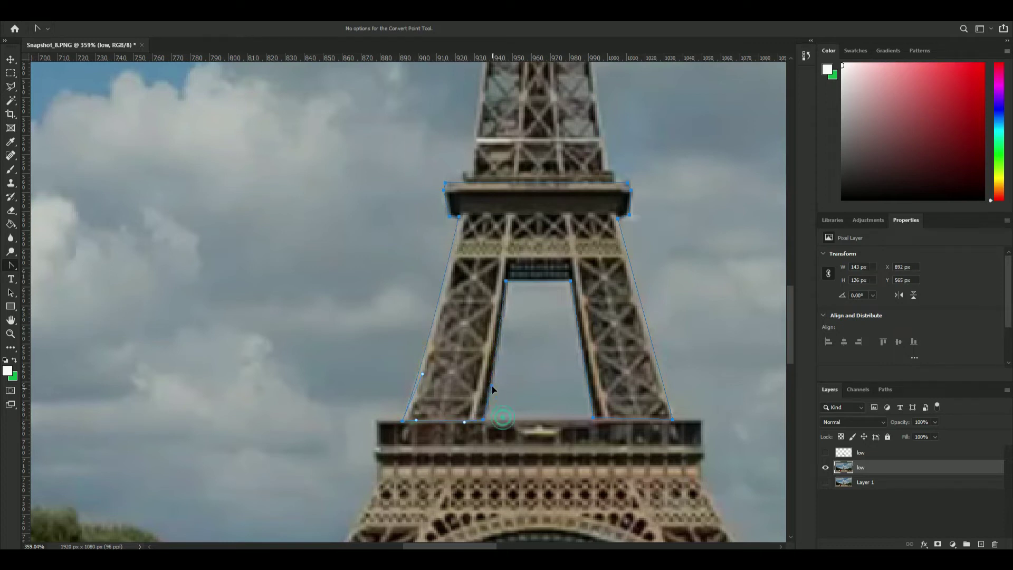
pyautogui.moveTo(608, 420); pyautogui.dragTo(609, 418)
# - Convert the path into a selection and copy the tower's middle section to a new layer named mid
pyautogui.rightClick(526, 229)
pyautogui.click(551, 275)
pyautogui.click(538, 142)
pyautogui.rightClick(514, 240)
pyautogui.click(11, 73)
pyautogui.rightClick(514, 239)
pyautogui.click(570, 311)
pyautogui.doubleClick(866, 466)
pyautogui.write('mid')
pyautogui.click(881, 511)
# - Make the low cut-out and the low photo layer visible, with the photo layer selected
pyautogui.click(826, 482)
pyautogui.click(827, 482)
pyautogui.click(866, 481)
pyautogui.click(826, 452)
# - Start a Pen path at the tower's second platform and carry it up the left edge to the observation deck
pyautogui.moveTo(791, 311); pyautogui.dragTo(789, 279)
pyautogui.rightClick(10, 265)
pyautogui.click(55, 268)
pyautogui.click(614, 397)
pyautogui.click(463, 397)
pyautogui.click(470, 386)
pyautogui.click(788, 221)
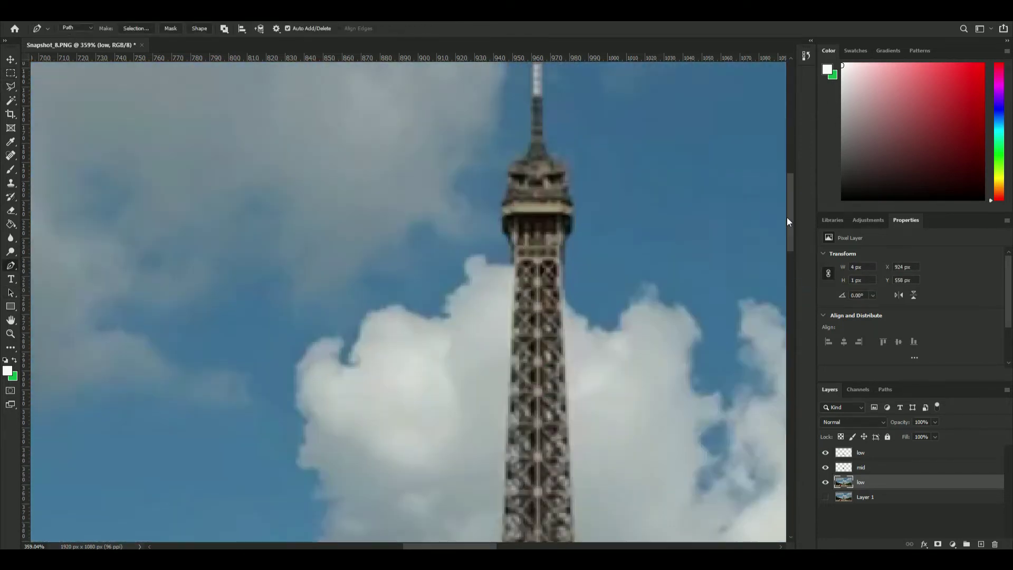
pyautogui.click(512, 246)
pyautogui.click(506, 237)
# - Continue the path around the antenna and down the right side of the observation deck
pyautogui.scroll(3, 795, 248)
pyautogui.click(529, 272)
pyautogui.click(528, 262)
pyautogui.click(531, 159)
pyautogui.click(542, 156)
pyautogui.click(544, 166)
pyautogui.click(546, 269)
pyautogui.click(554, 273)
pyautogui.click(565, 290)
pyautogui.click(568, 306)
pyautogui.click(569, 313)
pyautogui.click(573, 321)
pyautogui.click(574, 352)
pyautogui.click(568, 359)
# - Bring the path down the tower's right edge and close it at the second platform
pyautogui.moveTo(790, 222); pyautogui.dragTo(790, 319)
pyautogui.click(609, 376)
pyautogui.click(615, 375)
pyautogui.click(614, 389)
# - Curve the upper section's path to follow the tower's tapering left and right edges
pyautogui.press('alt')
pyautogui.scroll(3, 254, 319)
pyautogui.moveTo(470, 451); pyautogui.dragTo(492, 308)
pyautogui.moveTo(608, 451); pyautogui.dragTo(584, 317)
pyautogui.moveTo(790, 280); pyautogui.dragTo(790, 229)
pyautogui.moveTo(565, 140); pyautogui.dragTo(565, 273)
pyautogui.moveTo(790, 207)
pyautogui.mouseDown()
pyautogui.moveTo(789, 232)
pyautogui.moveTo(790, 211)
pyautogui.mouseUp()
pyautogui.moveTo(511, 131)
pyautogui.mouseDown()
pyautogui.moveTo(504, 140)
pyautogui.moveTo(521, 129)
pyautogui.moveTo(502, 133)
pyautogui.mouseUp()
pyautogui.moveTo(790, 216); pyautogui.dragTo(790, 265)
# - Convert the path into a selection and copy the tower's upper section to a new layer named top
pyautogui.rightClick(534, 250)
pyautogui.click(561, 295)
pyautogui.click(543, 143)
pyautogui.rightClick(540, 243)
pyautogui.click(5, 72)
pyautogui.click(11, 73)
pyautogui.rightClick(520, 219)
pyautogui.click(569, 290)
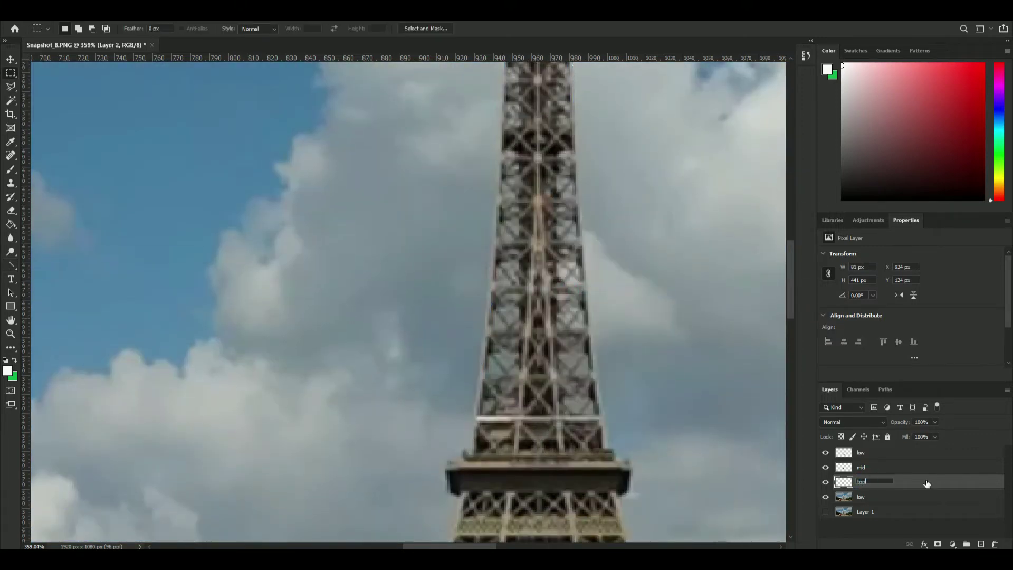
# - Hide the low photo layer and the mid and top cut-outs, leaving only the low cut-out shown
pyautogui.click(826, 497)
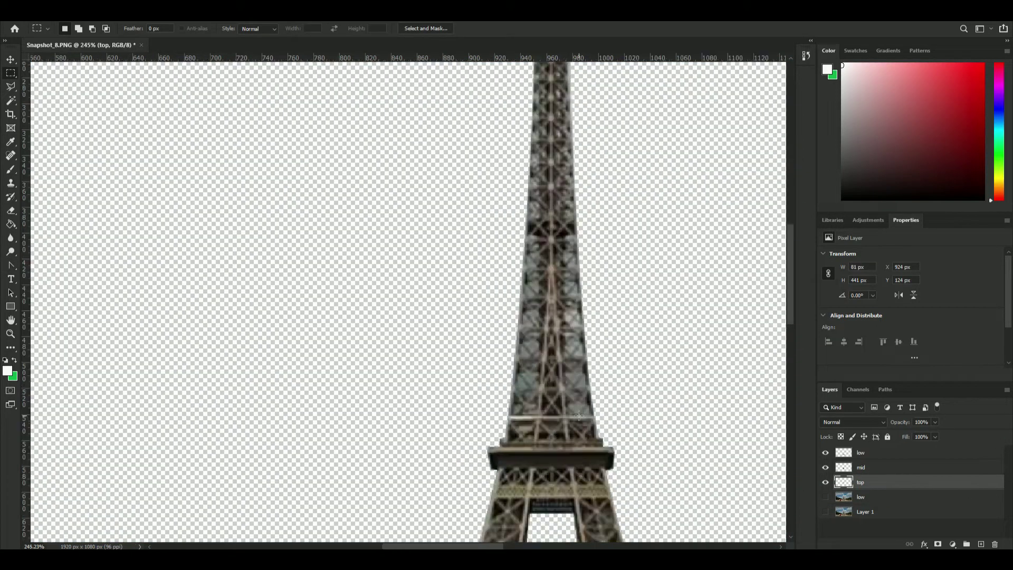
pyautogui.scroll(-5, 579, 416)
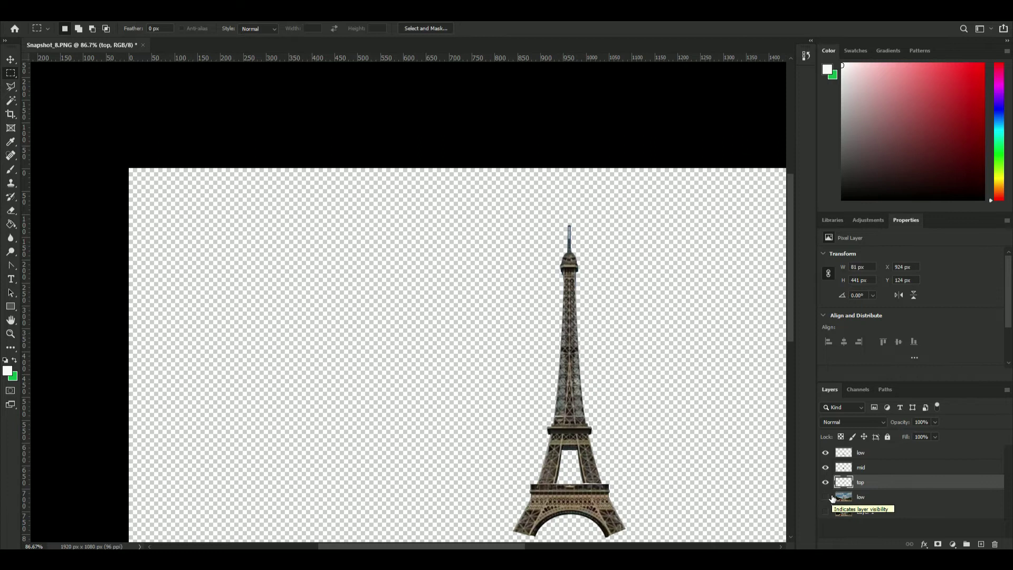
pyautogui.scroll(-3, 620, 359)
pyautogui.moveTo(825, 468); pyautogui.dragTo(825, 482)
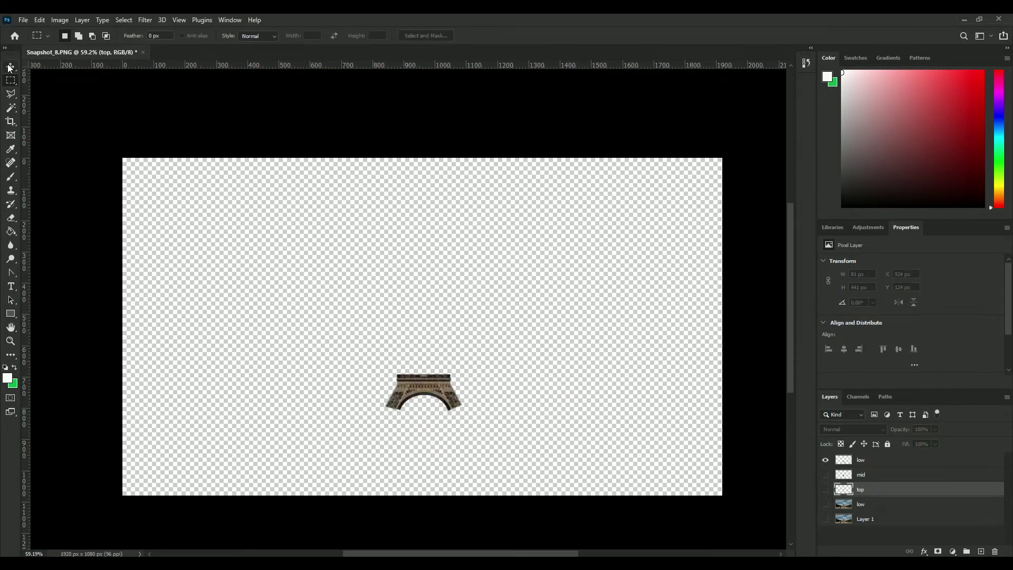
# - Export the visible low cut-out as a PNG named low
pyautogui.click(23, 19)
pyautogui.moveTo(79, 172)
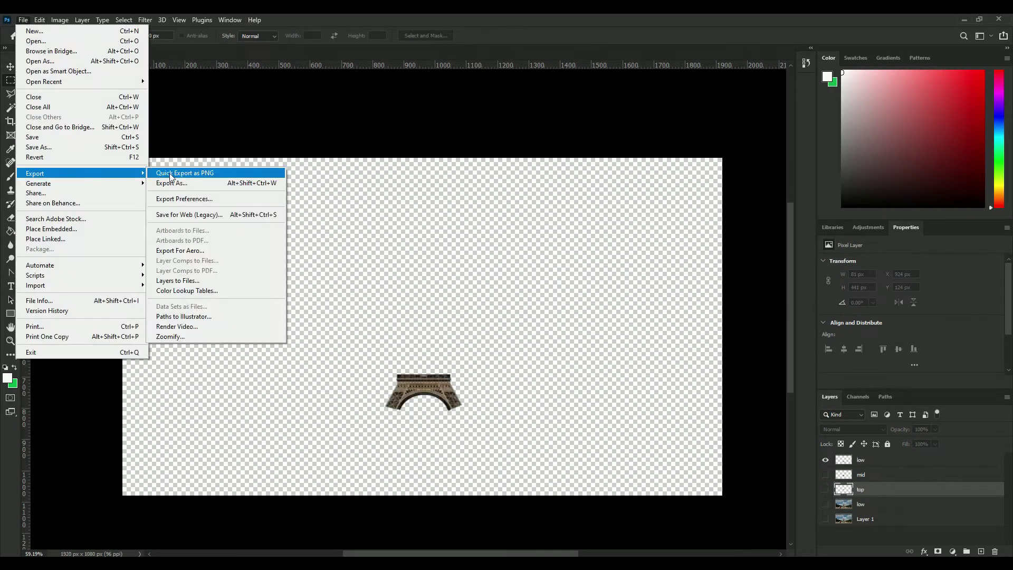
pyautogui.click(174, 173)
pyautogui.write('low')
pyautogui.press('Return')
# - Show only the mid cut-out and export it as a PNG named mid
pyautogui.click(826, 474)
pyautogui.click(825, 459)
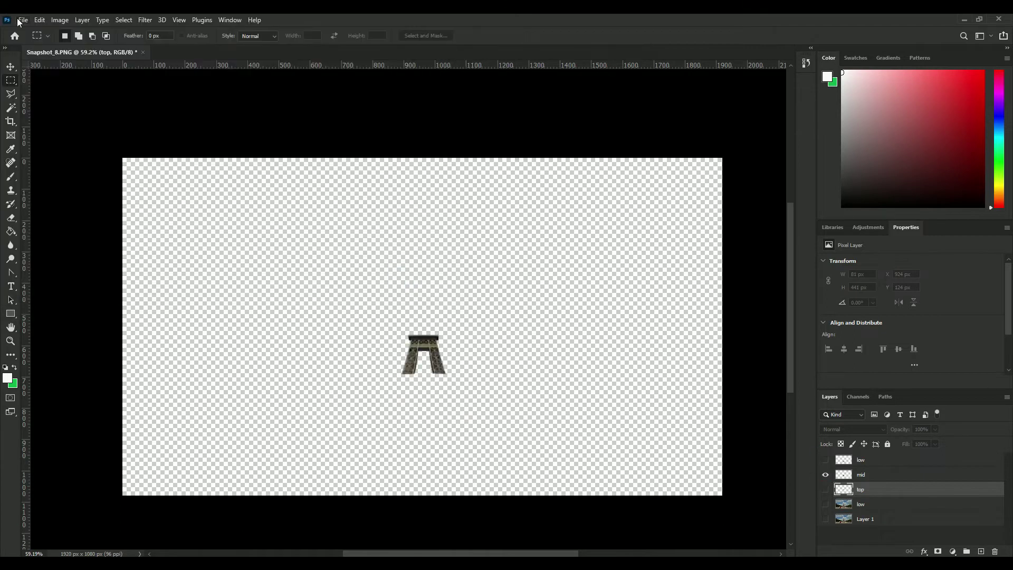
pyautogui.click(23, 20)
pyautogui.moveTo(118, 182)
pyautogui.moveTo(79, 173)
pyautogui.click(174, 173)
pyautogui.write('mid')
pyautogui.press('Return')
# - Show only the top cut-out and export it as a PNG named to[
pyautogui.click(826, 475)
pyautogui.click(826, 489)
pyautogui.click(23, 19)
pyautogui.click(174, 173)
pyautogui.write('top')
pyautogui.press('Return')
# - Show the full photo on Layer 1 and hide the low, mid and top cut-outs
pyautogui.click(825, 475)
pyautogui.click(826, 460)
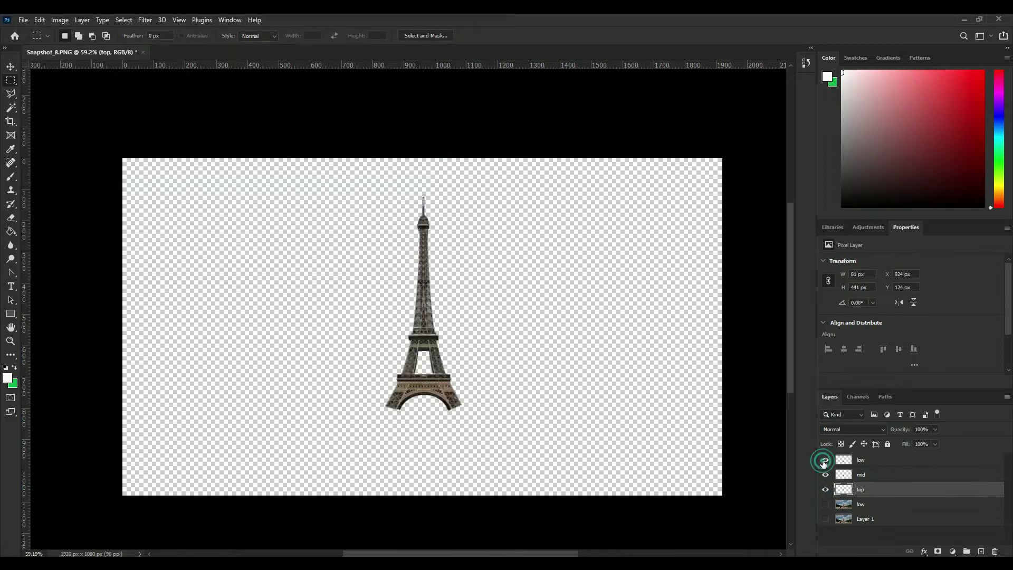
pyautogui.click(826, 519)
pyautogui.moveTo(825, 489); pyautogui.dragTo(822, 456)
# - Start a Pen path at the photo's left edge and bring it along the tree line to the tower's left foot
pyautogui.rightClick(10, 275)
pyautogui.click(30, 273)
pyautogui.scroll(6, 169, 346)
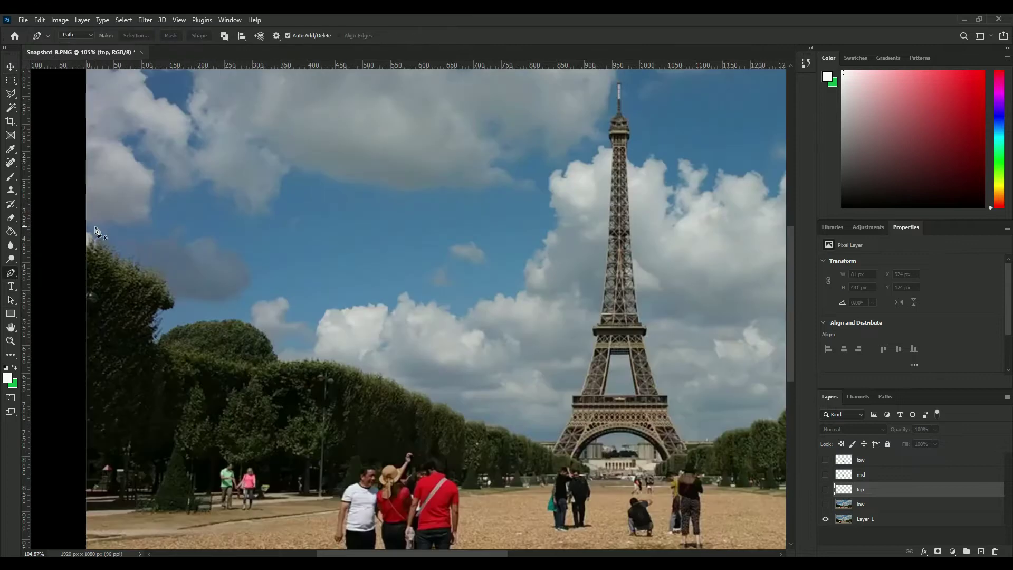
pyautogui.click(87, 229)
pyautogui.click(554, 451)
pyautogui.click(578, 460)
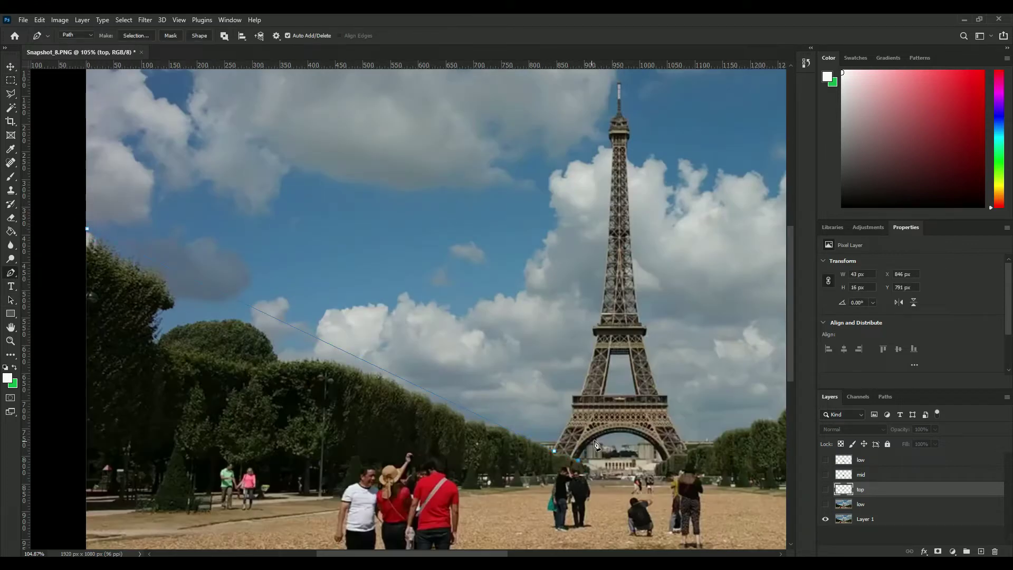
# - Continue the path along the right tree line to the photo's edge, then around below the photo, and close it
pyautogui.moveTo(793, 378); pyautogui.dragTo(793, 418)
pyautogui.moveTo(499, 553); pyautogui.dragTo(424, 553)
pyautogui.click(676, 190)
pyautogui.click(701, 186)
pyautogui.click(702, 514)
pyautogui.click(339, 494)
pyautogui.click(339, 104)
pyautogui.click(365, 105)
# - Convert the closed ground and tree path into a selection
pyautogui.rightClick(425, 262)
pyautogui.click(468, 304)
pyautogui.click(539, 149)
# - Set the foreground colour to black and fill the selection on a new layer above Layer 1 with the Paint Bucket
pyautogui.scroll(-7, 631, 493)
pyautogui.moveTo(488, 553); pyautogui.dragTo(603, 553)
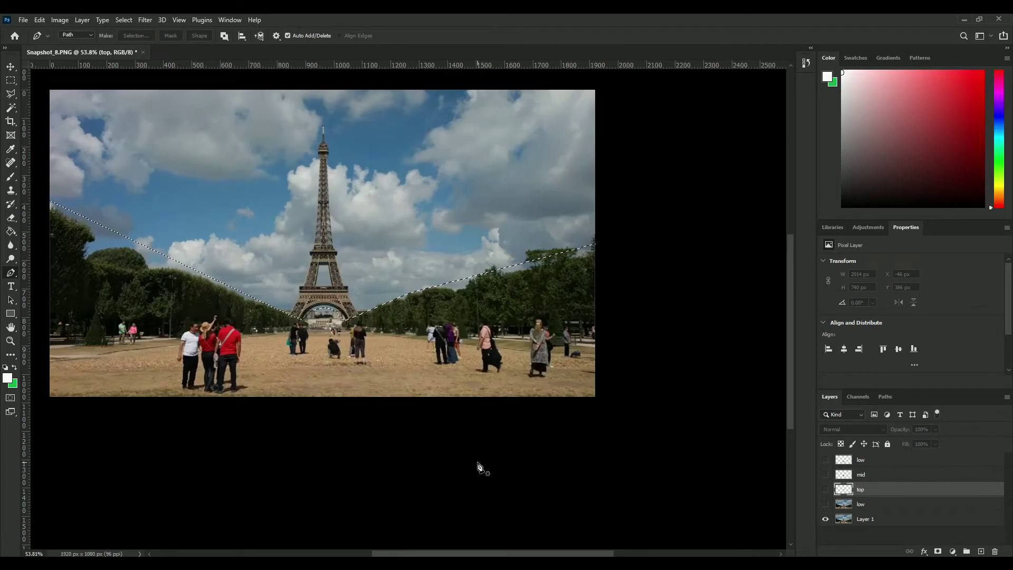
pyautogui.click(10, 231)
pyautogui.click(7, 378)
pyautogui.click(722, 353)
pyautogui.click(963, 220)
pyautogui.click(885, 519)
pyautogui.click(981, 551)
pyautogui.click(242, 331)
# - Hide Layer 1, deselect, and export the black shape as a PNG named mask
pyautogui.click(825, 533)
pyautogui.hotkey('ctrl', 'd')
pyautogui.click(23, 20)
pyautogui.moveTo(79, 173)
pyautogui.click(170, 173)
pyautogui.write('mask')
pyautogui.click(416, 281)
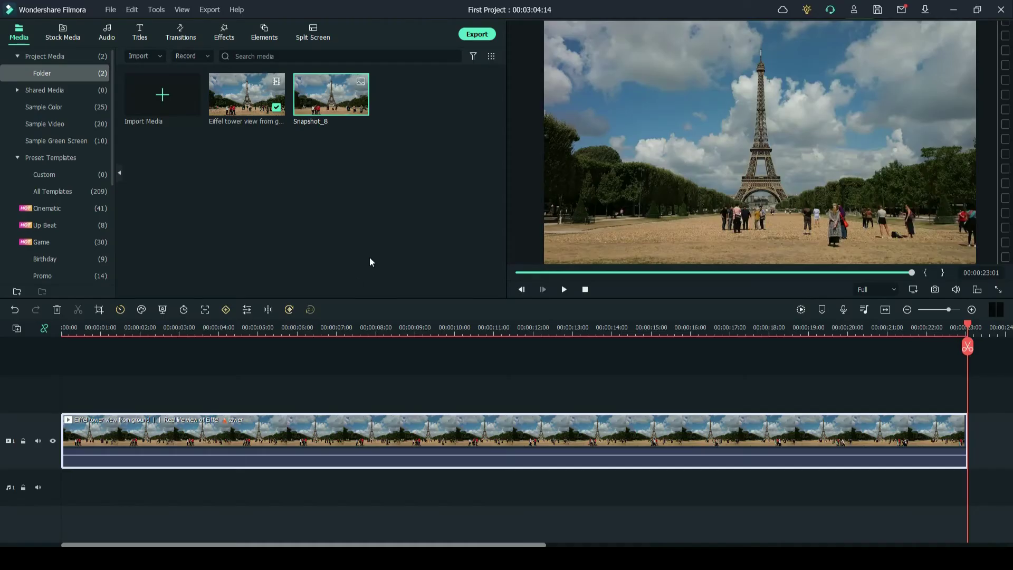
# - In Filmora, import the bg, low, mask, mid and to[ images into the project media
pyautogui.click(163, 98)
pyautogui.click(130, 99)
pyautogui.keyDown('ctrl'); pyautogui.click(246, 104); pyautogui.keyUp('ctrl')
pyautogui.keyDown('ctrl'); pyautogui.click(299, 90); pyautogui.keyUp('ctrl')
pyautogui.keyDown('ctrl'); pyautogui.click(355, 90); pyautogui.keyUp('ctrl')
pyautogui.keyDown('ctrl'); pyautogui.click(411, 89); pyautogui.keyUp('ctrl')
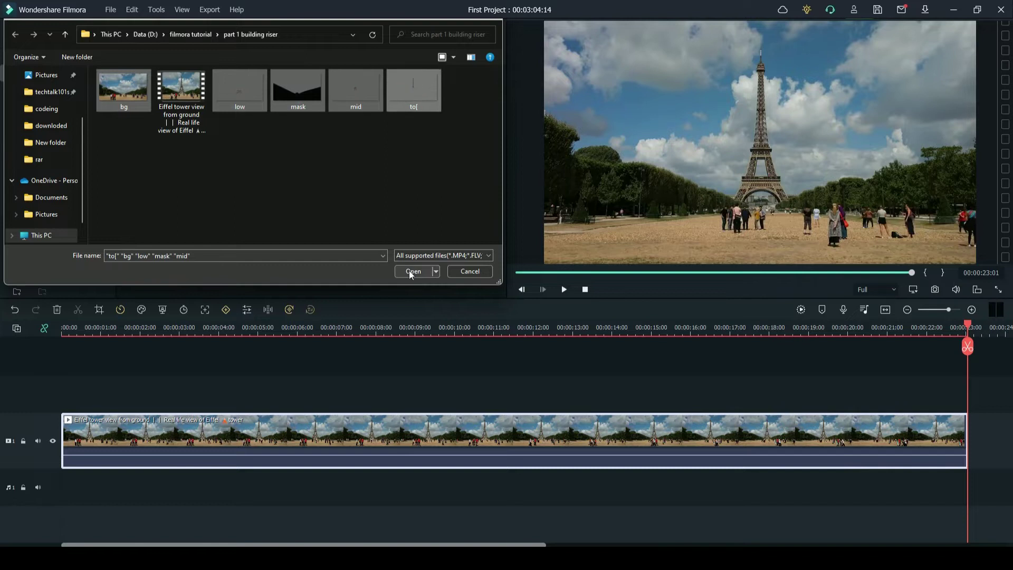
pyautogui.click(414, 271)
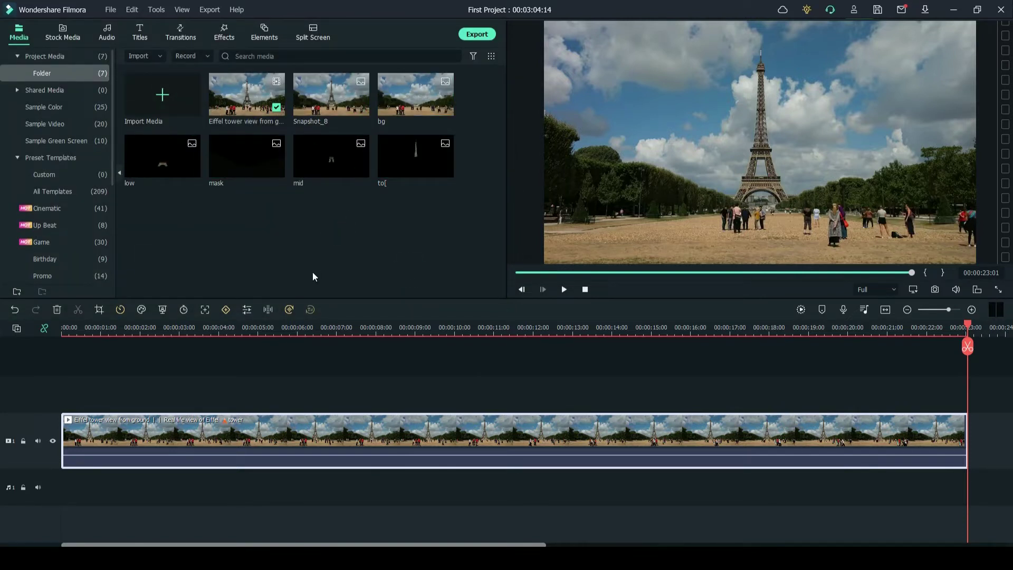
# - Place the bg image above the tower video from the start and import the mask image as My Mask 2
pyautogui.moveTo(404, 101); pyautogui.dragTo(148, 401)
pyautogui.doubleClick(148, 401)
pyautogui.click(46, 52)
pyautogui.click(64, 111)
pyautogui.doubleClick(240, 108)
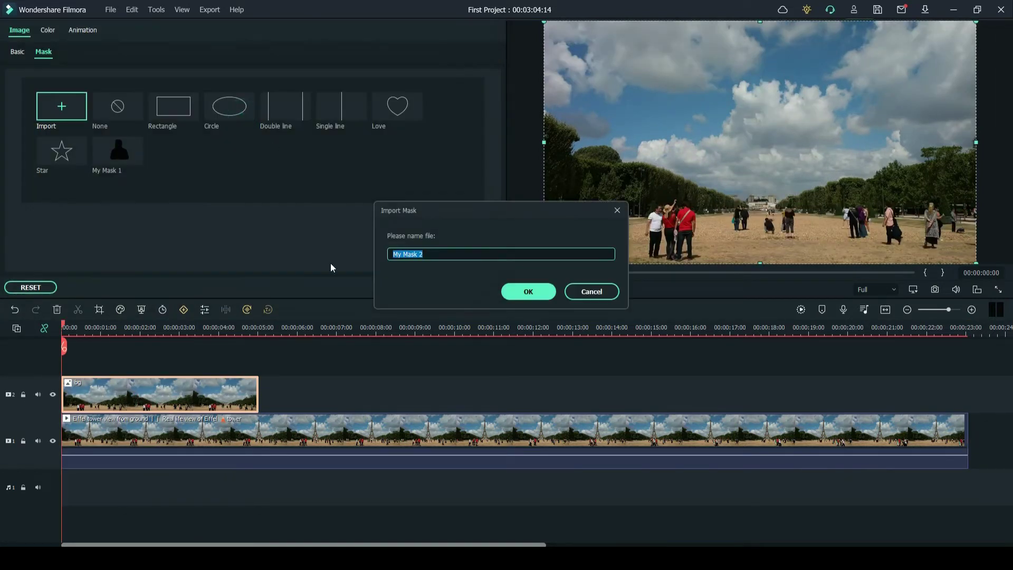
pyautogui.click(522, 289)
pyautogui.click(564, 291)
pyautogui.click(564, 292)
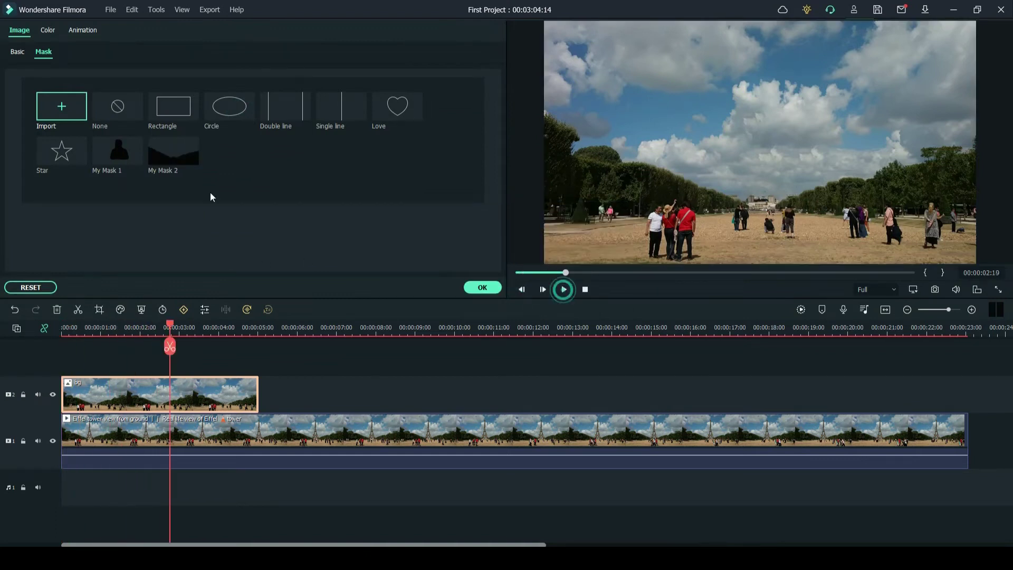
# - Apply My Mask 2 to the bg clip, invert the mask, and preview the result
pyautogui.click(175, 158)
pyautogui.moveTo(171, 325); pyautogui.dragTo(40, 349)
pyautogui.scroll(-2, 347, 236)
pyautogui.scroll(-2, 347, 236)
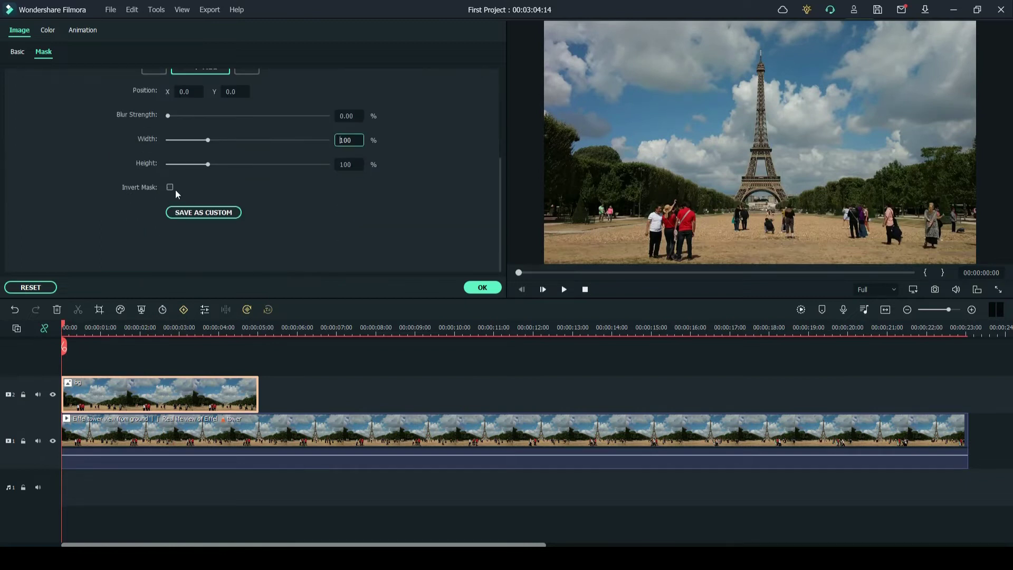
pyautogui.click(170, 187)
pyautogui.click(564, 289)
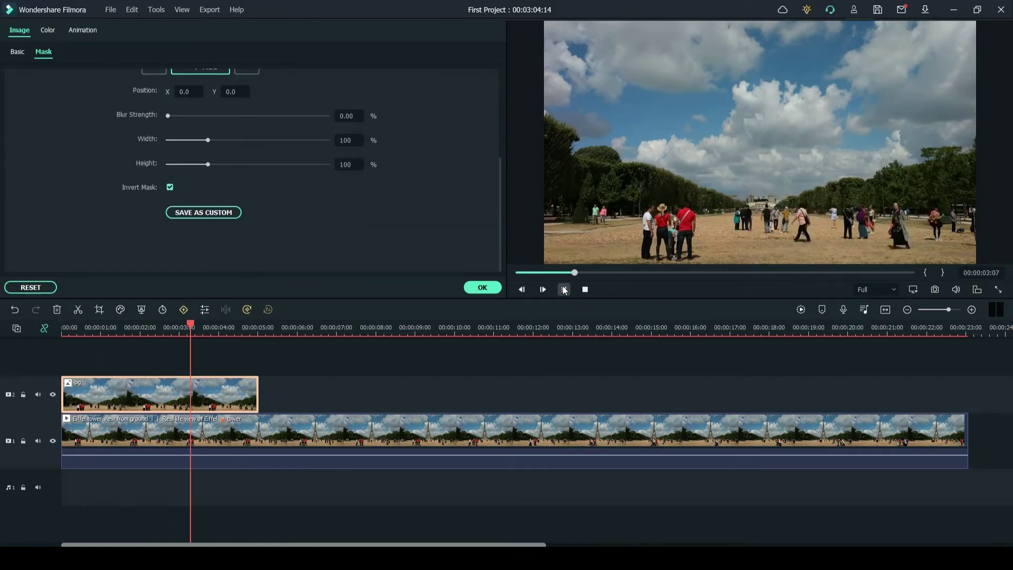
pyautogui.moveTo(257, 325); pyautogui.dragTo(16, 339)
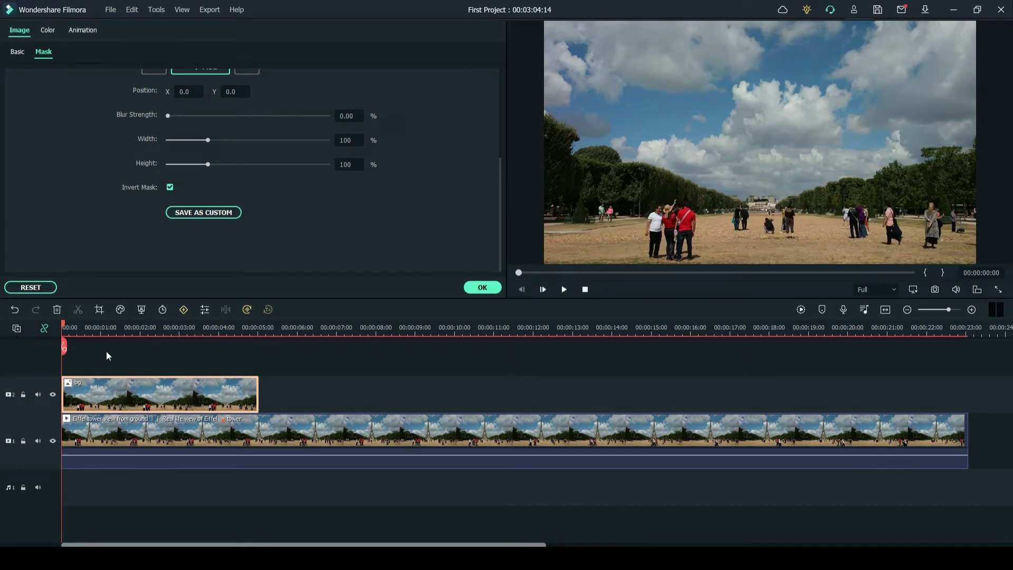
# - Confirm the mask settings and place the low cut-out on a track above bg, starting at 00:00:00:05
pyautogui.moveTo(174, 331); pyautogui.dragTo(735, 328)
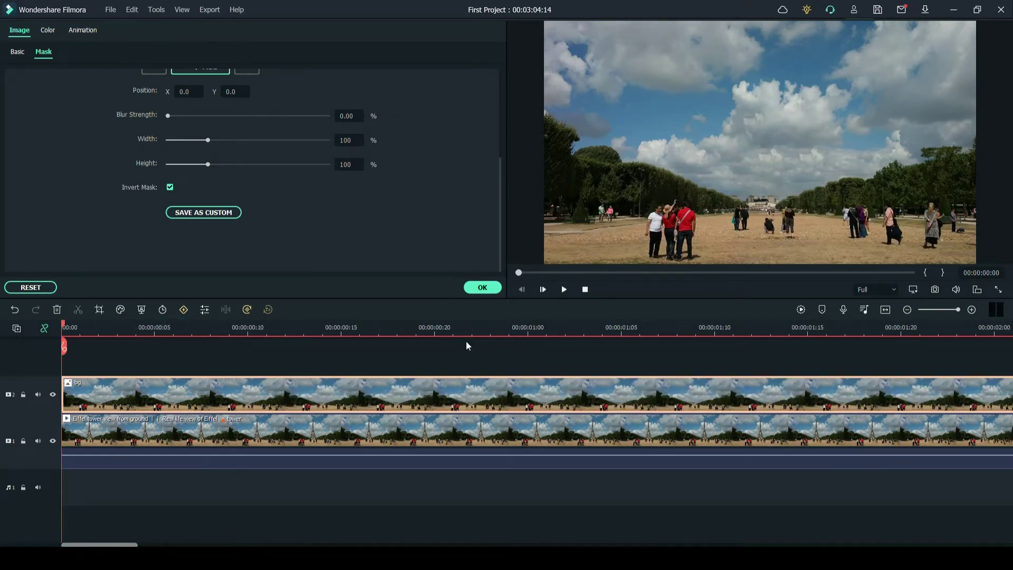
pyautogui.moveTo(259, 394)
pyautogui.mouseDown()
pyautogui.moveTo(808, 402)
pyautogui.moveTo(258, 402)
pyautogui.mouseUp()
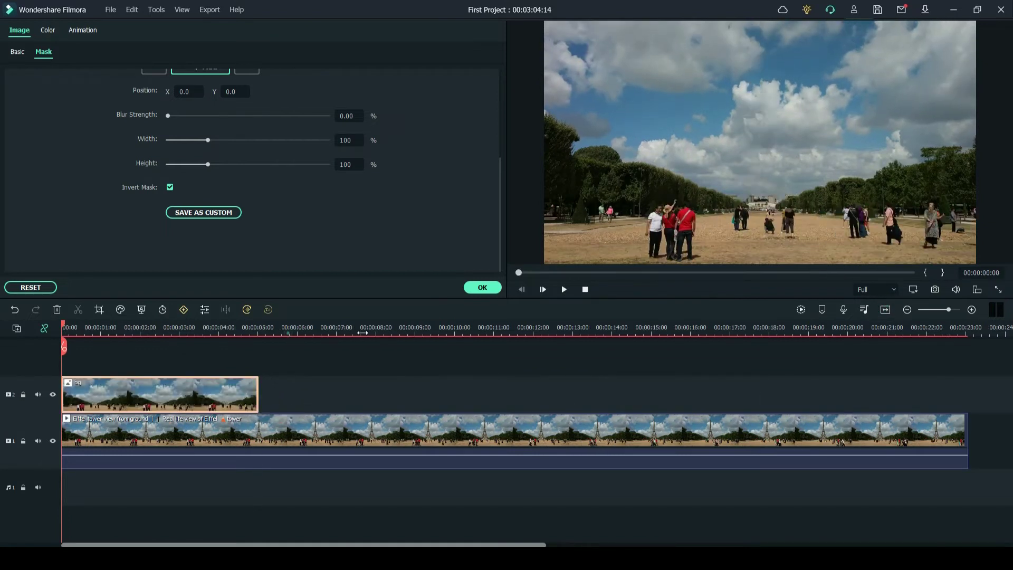
pyautogui.moveTo(287, 333); pyautogui.dragTo(555, 335)
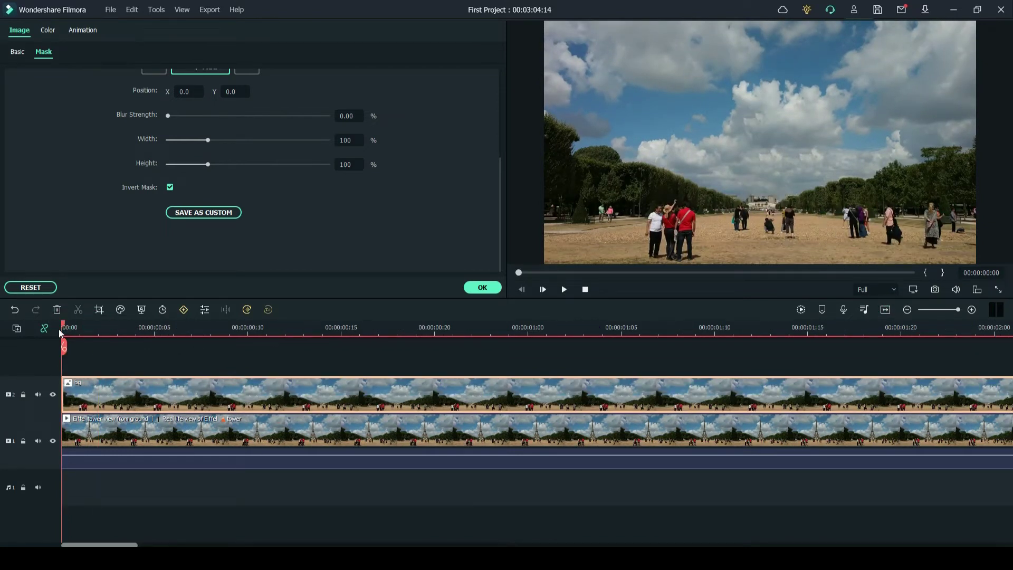
pyautogui.moveTo(60, 332); pyautogui.dragTo(160, 333)
pyautogui.click(482, 287)
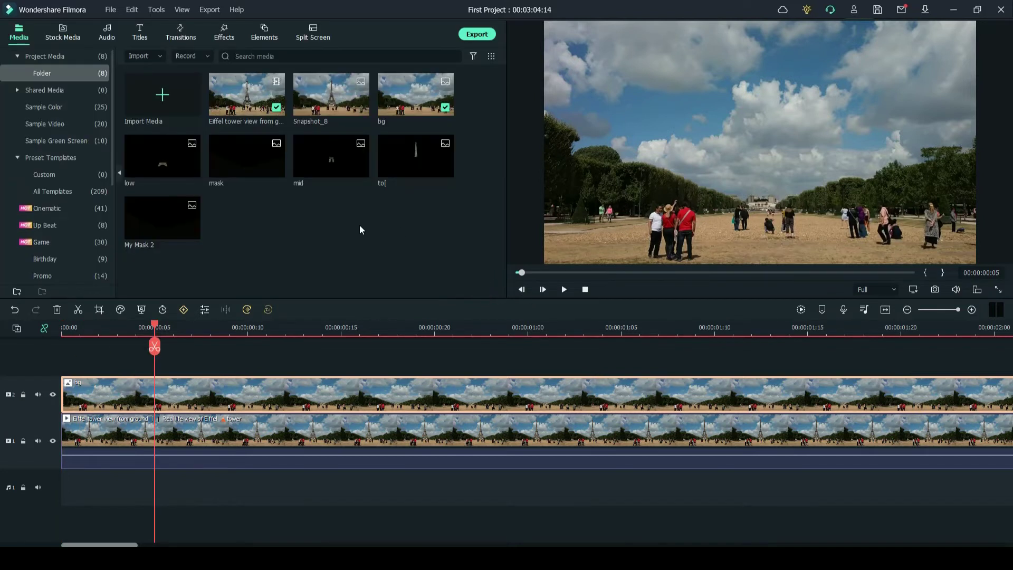
pyautogui.moveTo(161, 159); pyautogui.dragTo(148, 354)
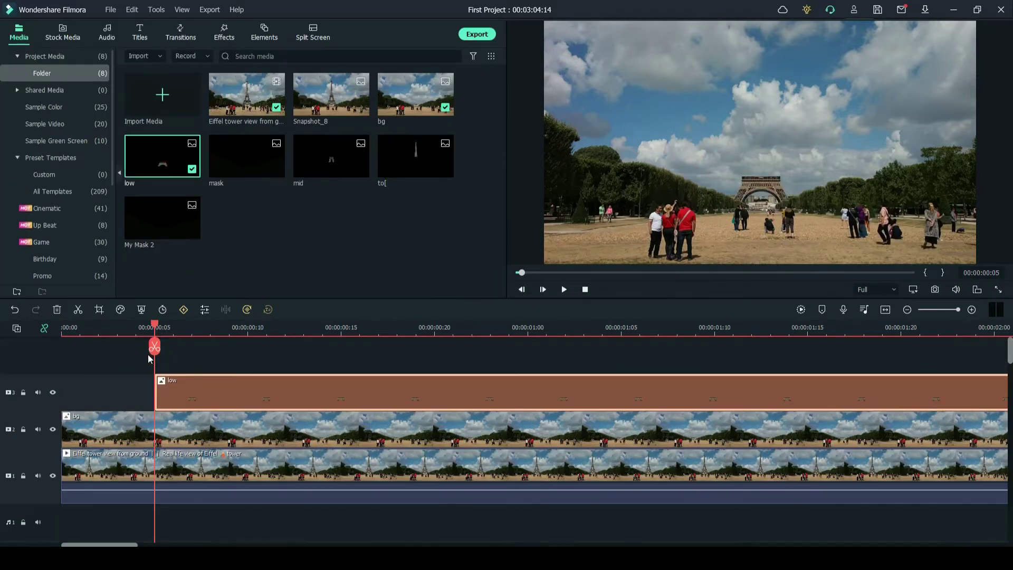
# - Keyframe the low clip's Y position at -88.0 at 00:00:00:05 in a custom animation
pyautogui.doubleClick(194, 386)
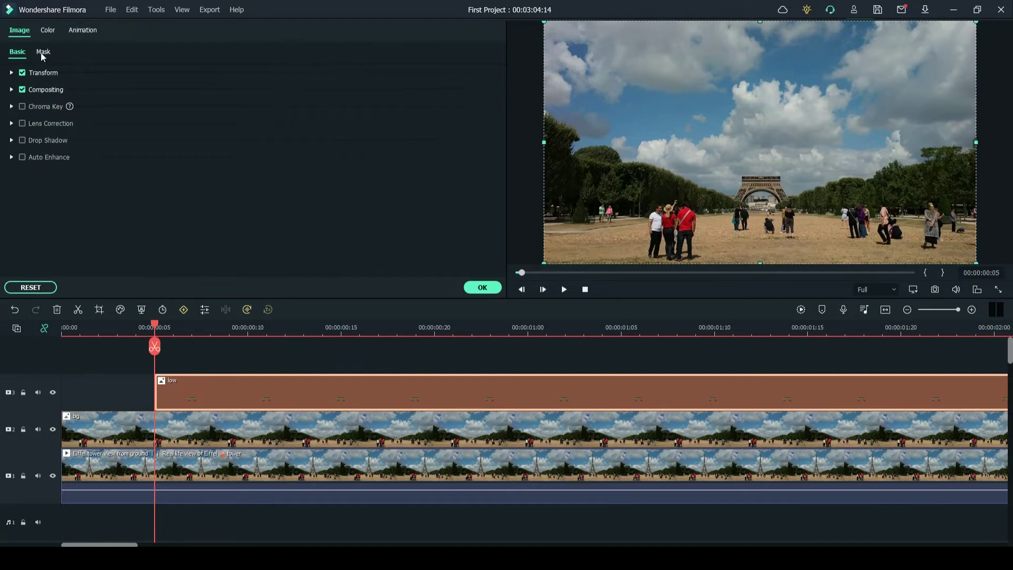
pyautogui.click(83, 30)
pyautogui.click(57, 51)
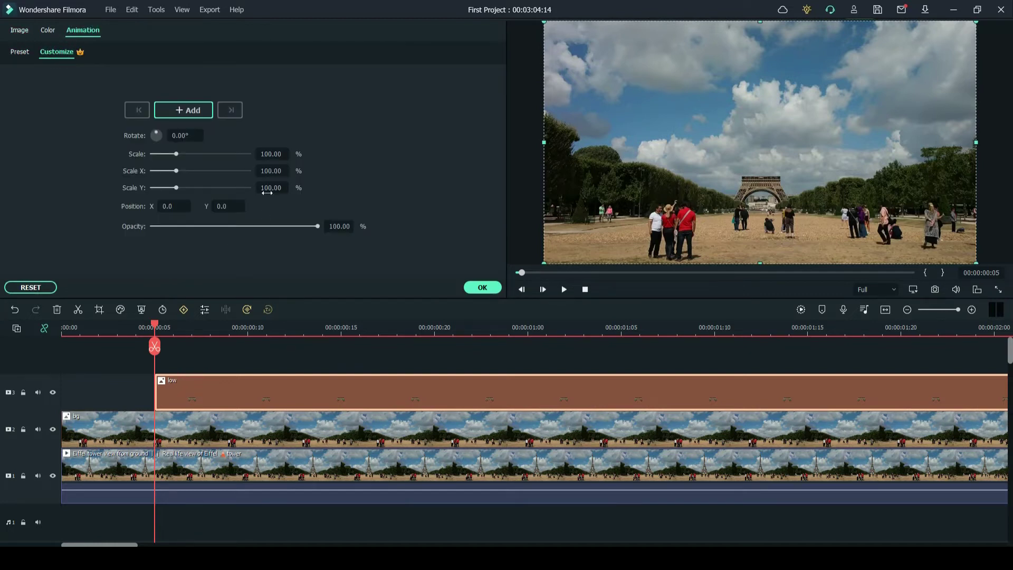
pyautogui.moveTo(224, 206); pyautogui.dragTo(272, 333)
# - Reset the low clip's Y position to 0.0 at 00:00:00:15 and preview the rise
pyautogui.click(248, 334)
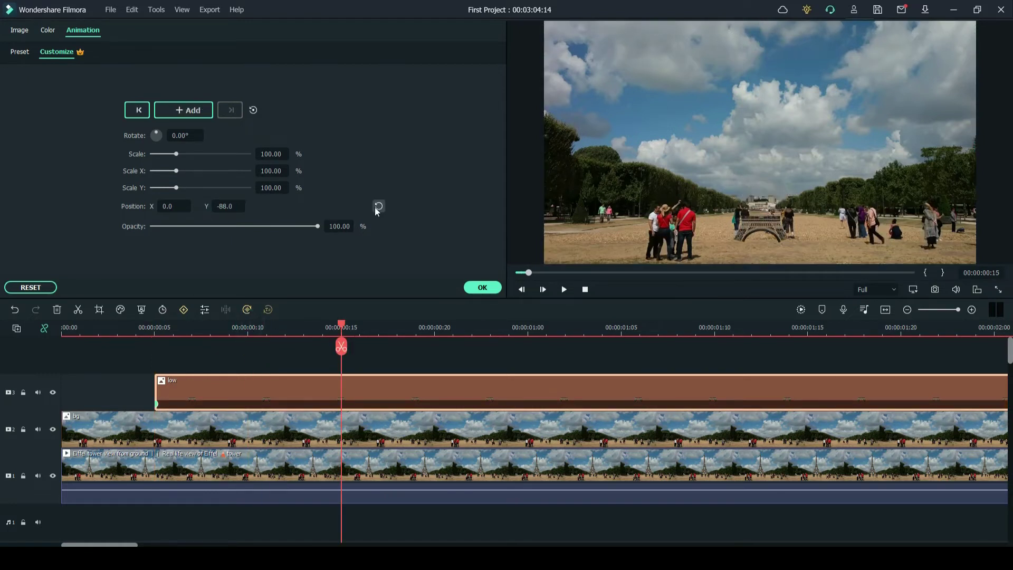
pyautogui.click(378, 206)
pyautogui.click(564, 289)
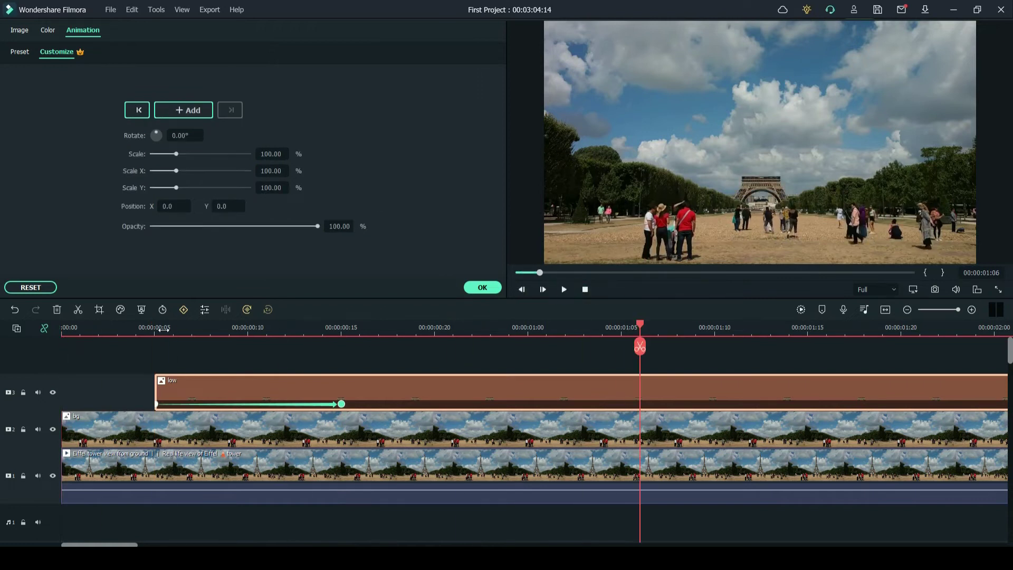
# - Keyframe an inverted Single line mask on the low clip at 00:00:00:05, rotated 90° and positioned at X -1.2, Y -40.5
pyautogui.click(155, 330)
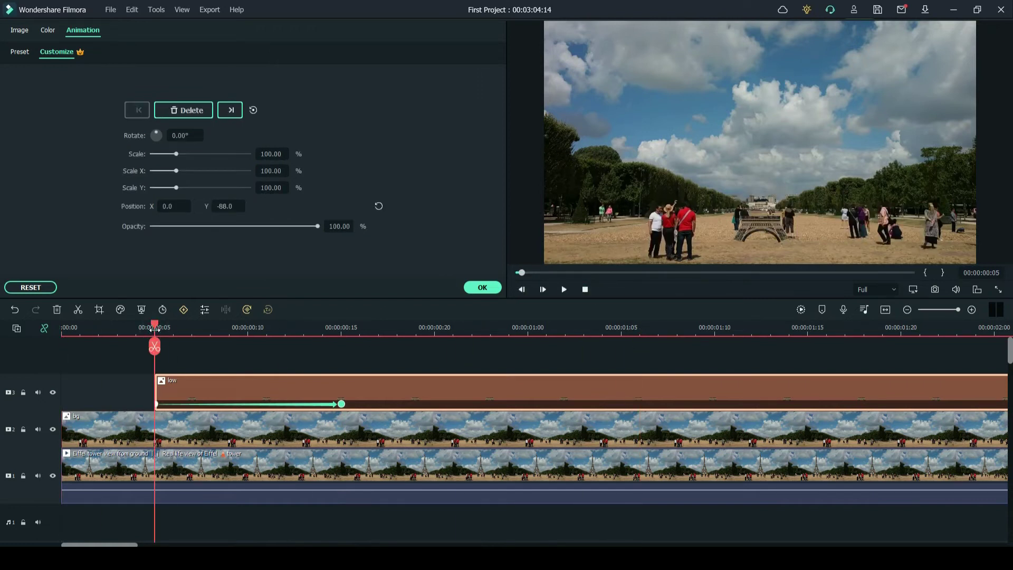
pyautogui.click(19, 30)
pyautogui.click(42, 52)
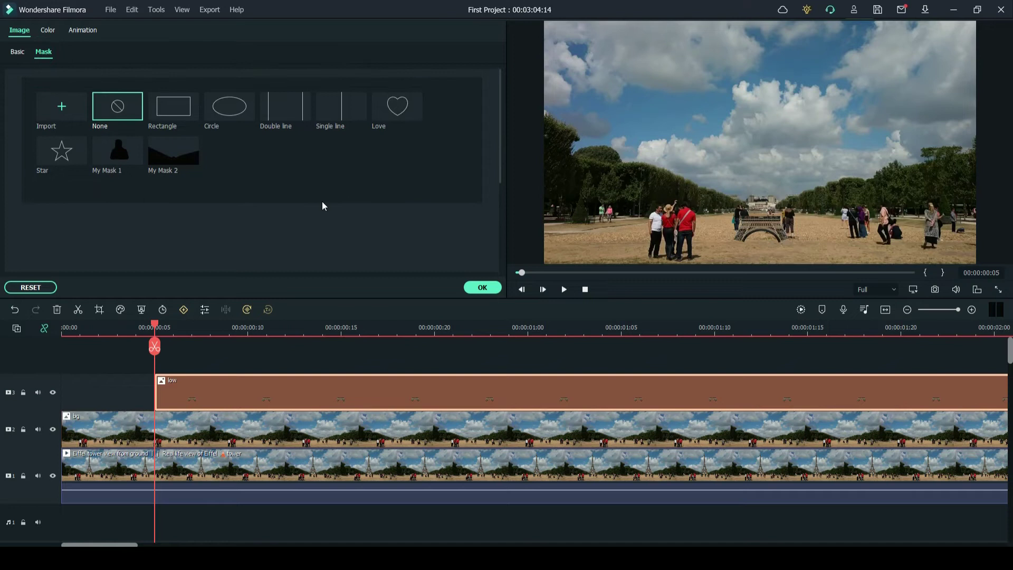
pyautogui.click(329, 113)
pyautogui.scroll(-1, 330, 245)
pyautogui.moveTo(746, 181); pyautogui.dragTo(759, 212)
pyautogui.scroll(-2, 294, 237)
pyautogui.scroll(3, 293, 238)
pyautogui.scroll(-2, 294, 238)
pyautogui.click(207, 161)
# - At 00:00:00:15, move the low clip's mask line to X 0.0, Y -88.2 and preview the reveal
pyautogui.moveTo(156, 329); pyautogui.dragTo(334, 333)
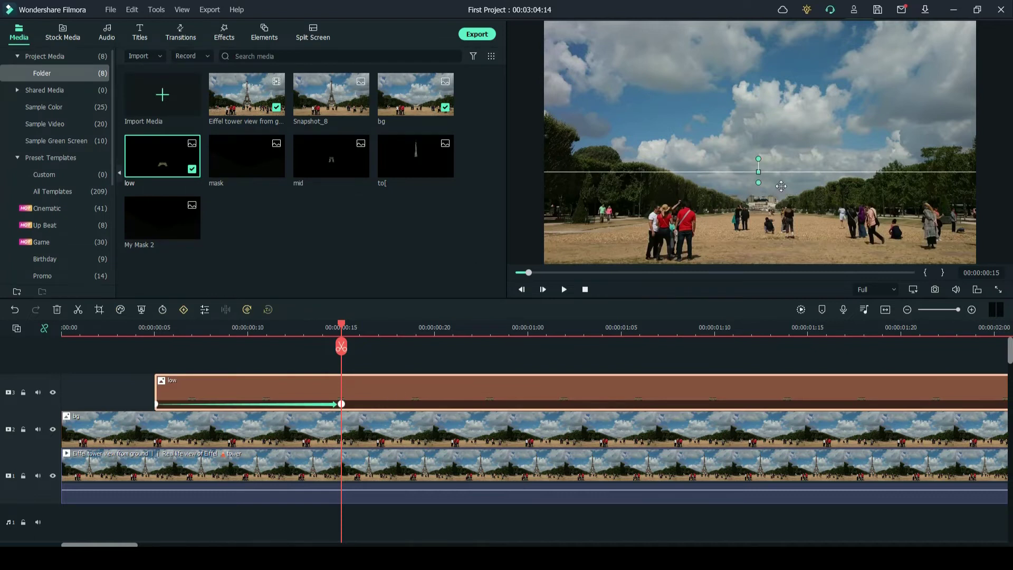
pyautogui.doubleClick(474, 390)
pyautogui.click(43, 51)
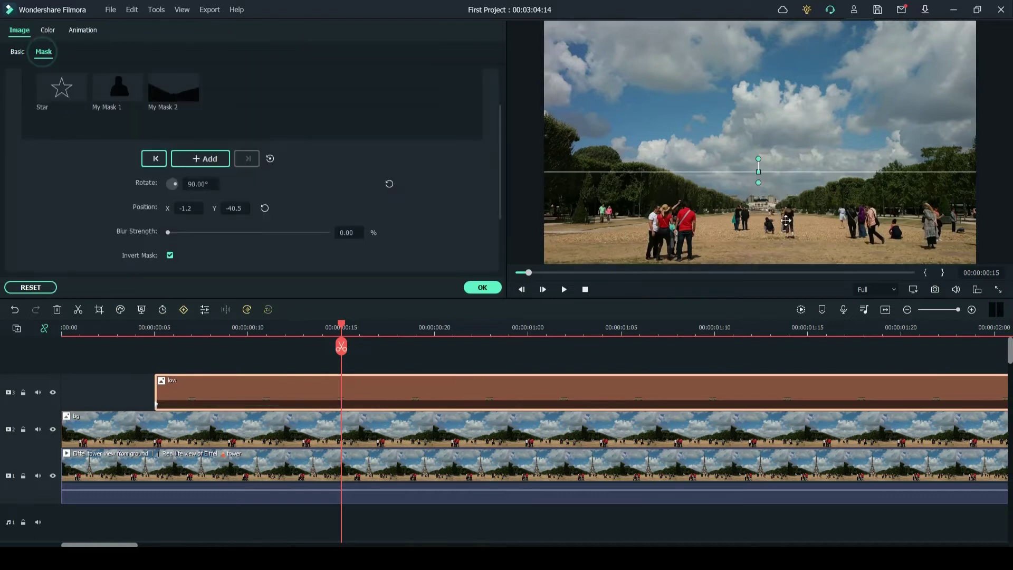
pyautogui.moveTo(802, 173); pyautogui.dragTo(802, 207)
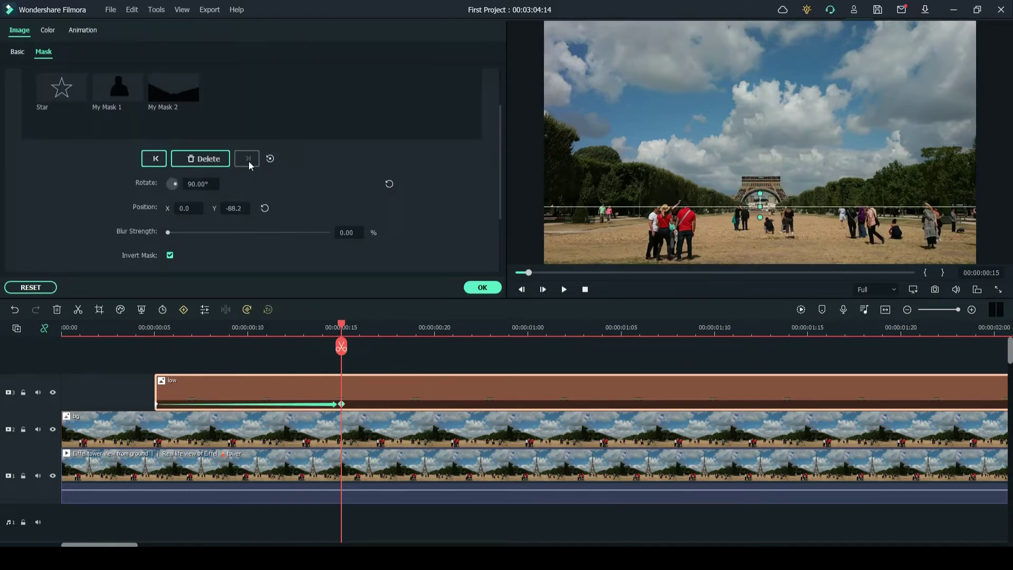
pyautogui.click(153, 330)
pyautogui.click(564, 290)
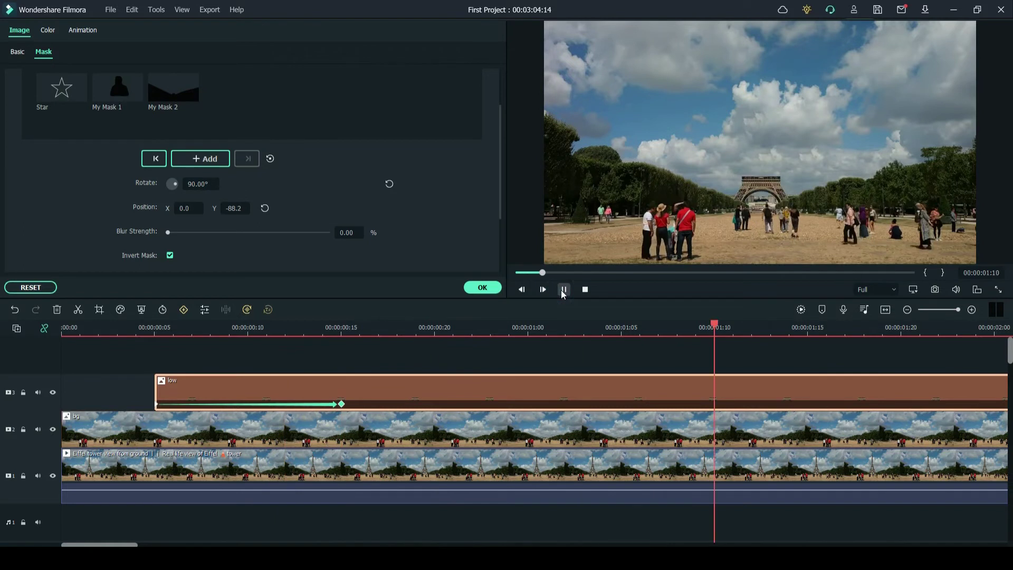
# - Reposition the low clip's mask line at 00:00:00:10, then check the masking at 00:00:00:15
pyautogui.click(154, 334)
pyautogui.moveTo(153, 334); pyautogui.dragTo(248, 331)
pyautogui.click(274, 394)
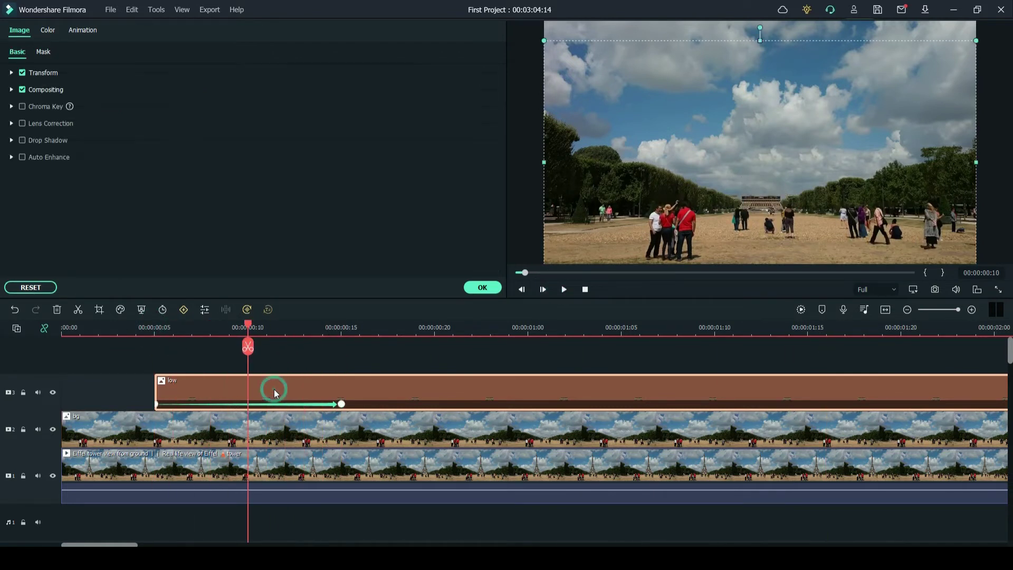
pyautogui.moveTo(761, 209); pyautogui.dragTo(759, 200)
pyautogui.moveTo(251, 328); pyautogui.dragTo(341, 334)
pyautogui.click(19, 52)
pyautogui.click(35, 54)
# - Confirm the low clip's settings and place the mid cut-out on a track above it, starting at 00:00:01:00
pyautogui.moveTo(339, 327); pyautogui.dragTo(530, 342)
pyautogui.click(529, 342)
pyautogui.click(482, 287)
pyautogui.moveTo(331, 158); pyautogui.dragTo(527, 364)
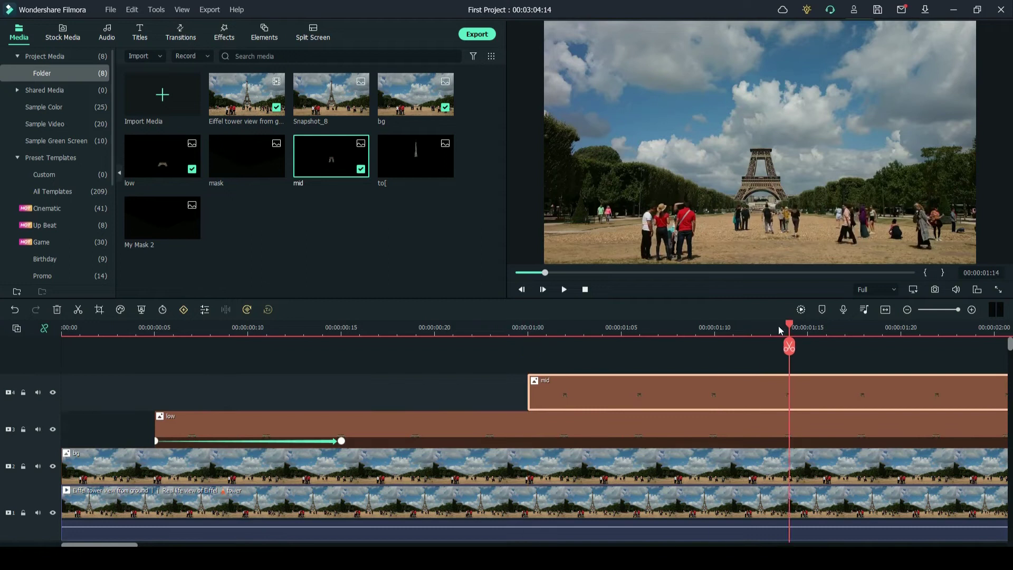
# - Keyframe the mid clip to rise from a lowered Y position at 00:00:01:00 to Y 0.0 at 00:00:01:10
pyautogui.doubleClick(594, 394)
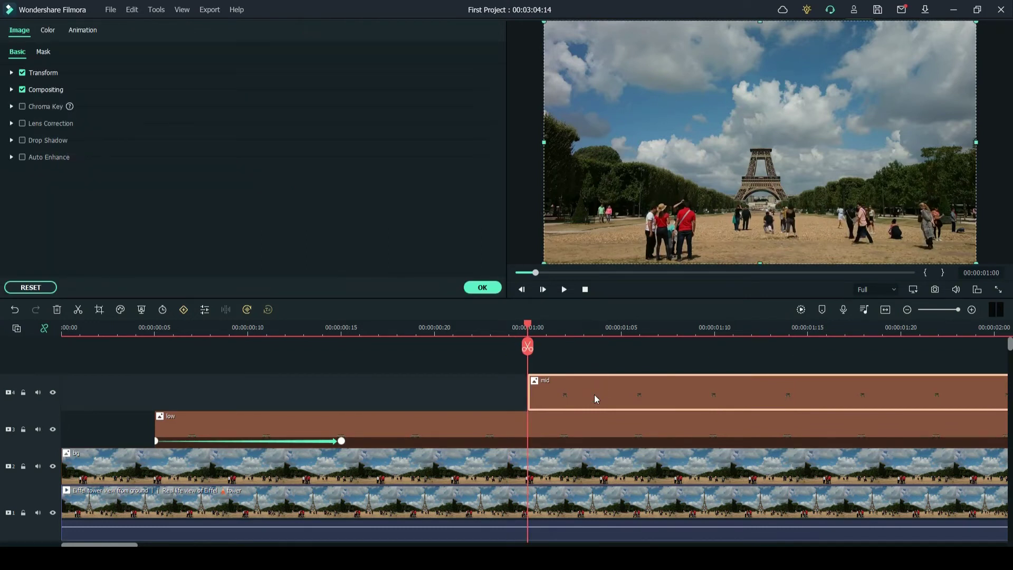
pyautogui.click(84, 31)
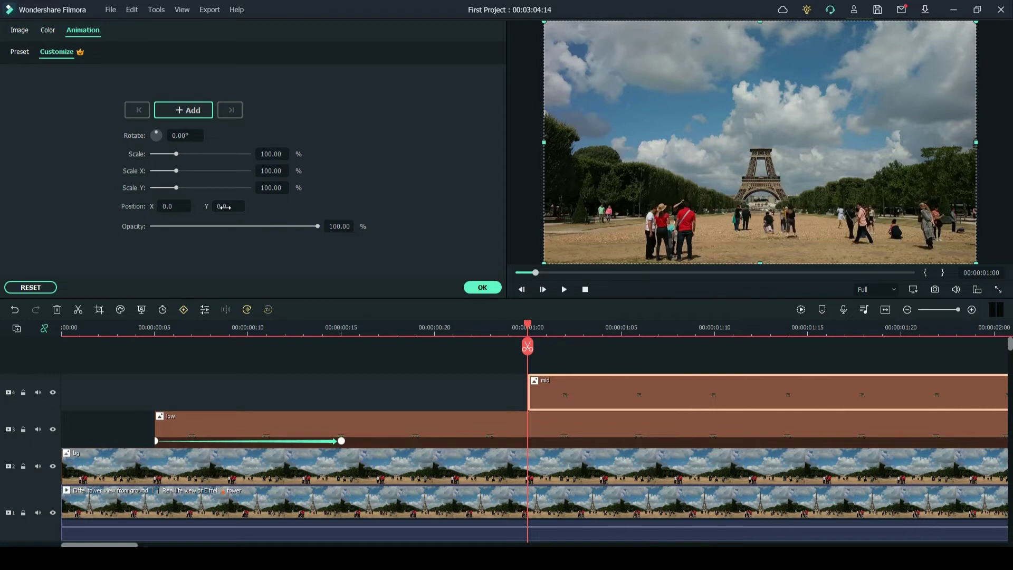
pyautogui.moveTo(225, 206); pyautogui.dragTo(184, 206)
pyautogui.moveTo(545, 349); pyautogui.dragTo(723, 326)
pyautogui.click(380, 207)
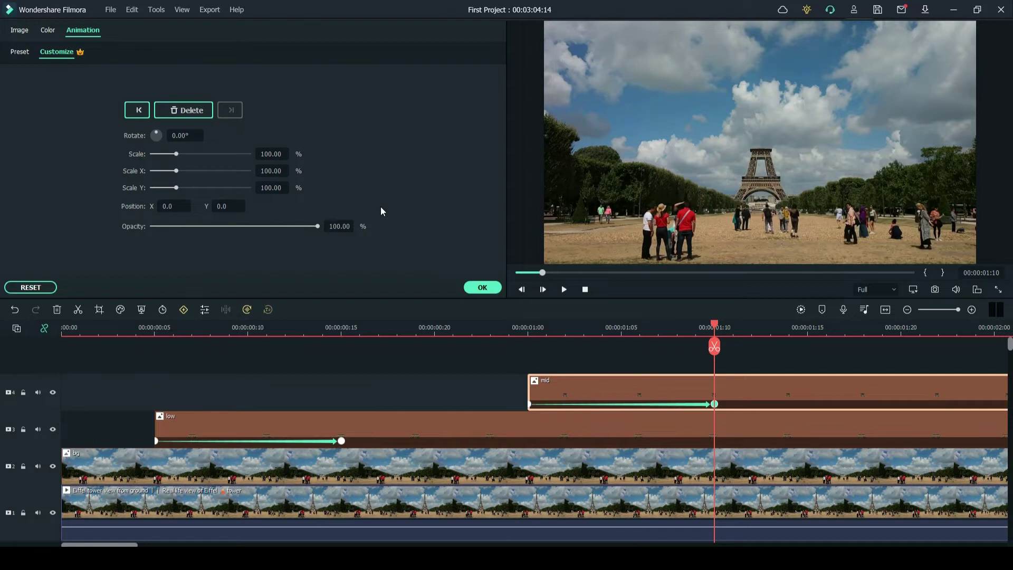
# - At 00:00:01:00, give the mid clip a single-line mask rotated to 90° and set a mask keyframe
pyautogui.click(138, 110)
pyautogui.click(20, 30)
pyautogui.click(335, 84)
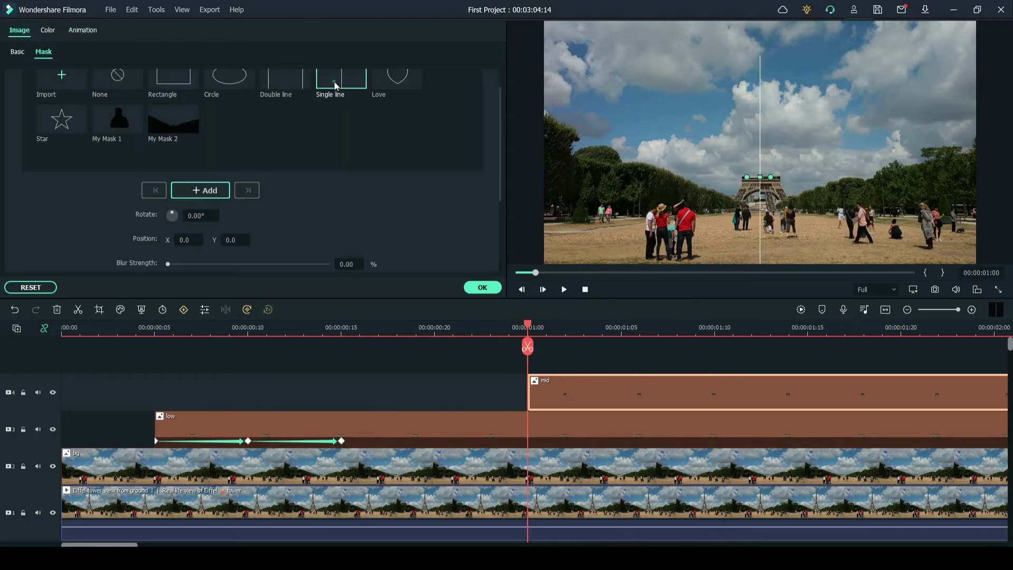
pyautogui.moveTo(747, 178); pyautogui.dragTo(754, 202)
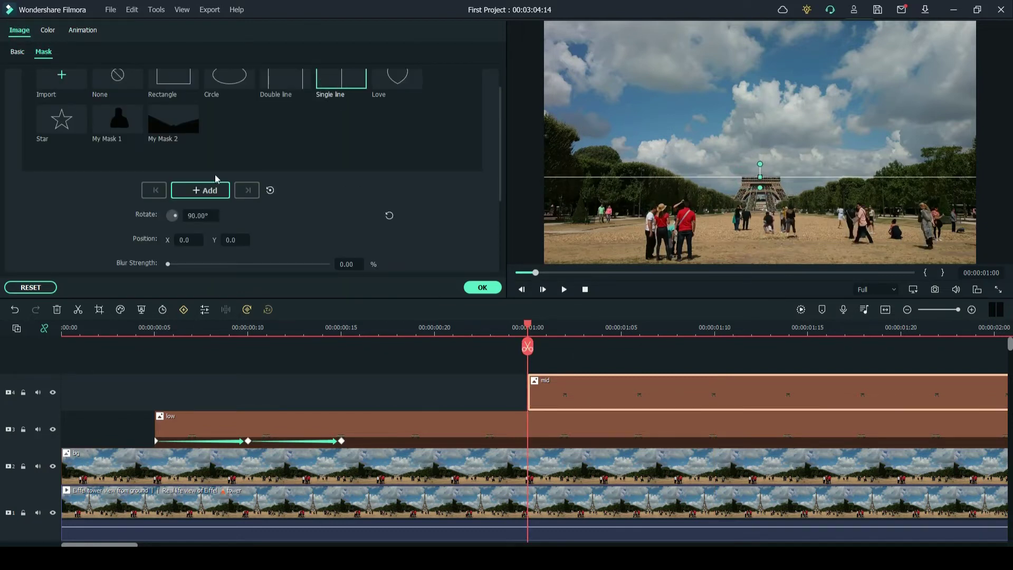
pyautogui.click(204, 190)
# - At 00:00:01:05, move the mid clip's mask line to X 0.0, Y -23.9
pyautogui.click(621, 328)
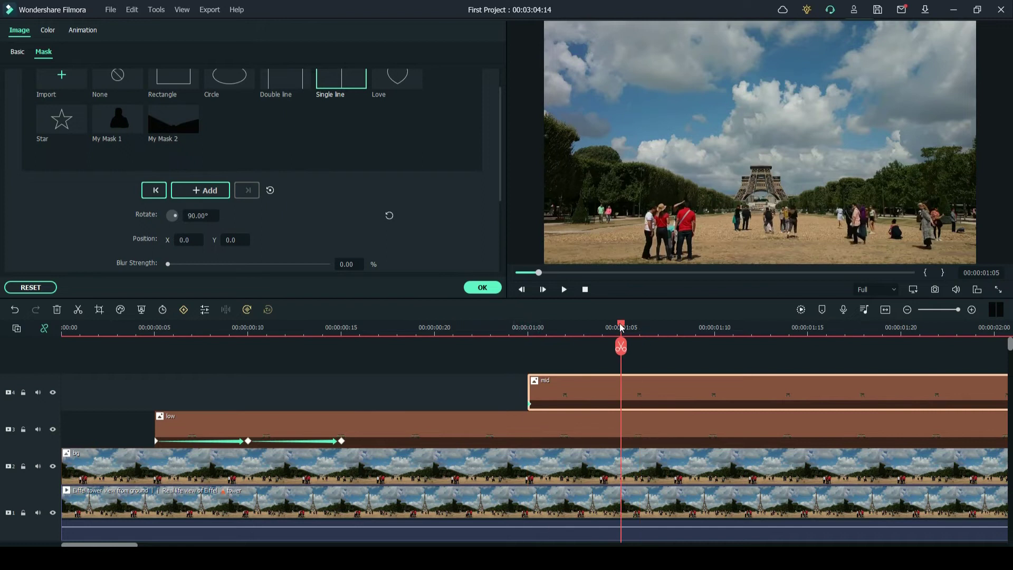
pyautogui.doubleClick(646, 384)
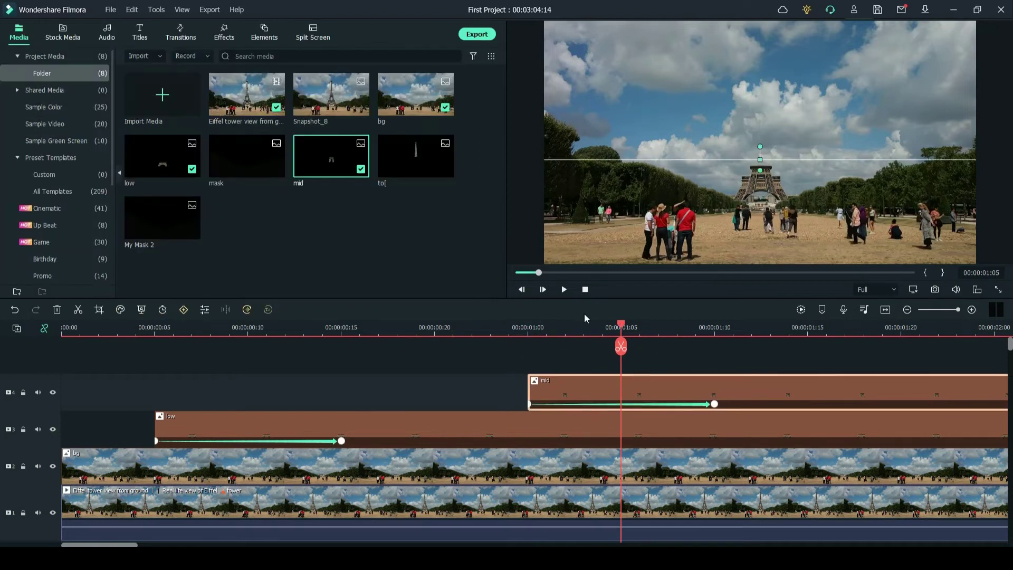
pyautogui.moveTo(760, 159); pyautogui.dragTo(760, 176)
pyautogui.doubleClick(608, 404)
pyautogui.click(43, 51)
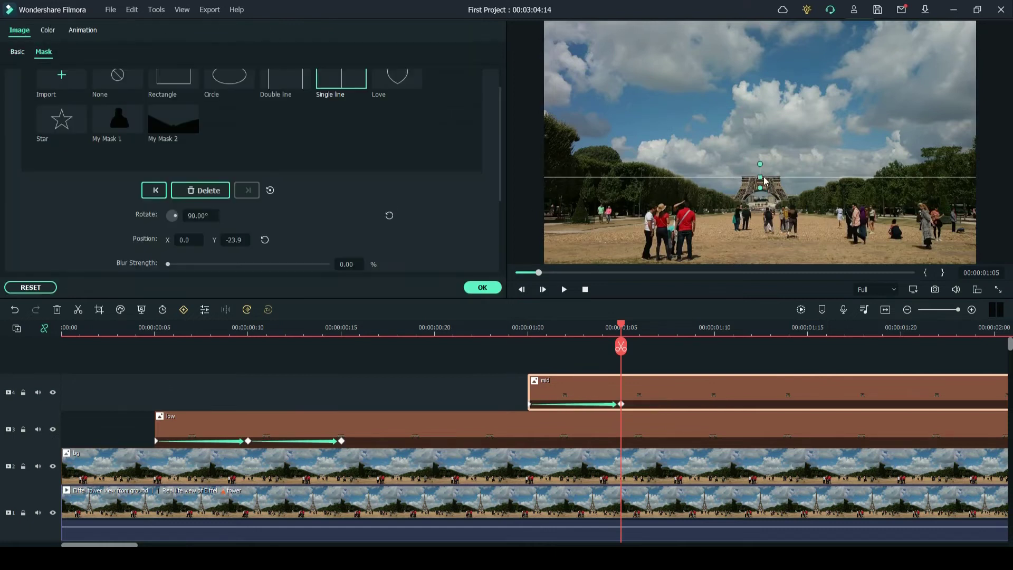
# - At 00:00:01:10, keyframe the mid clip's mask line at X 0.0, Y -47.7, and invert the mask
pyautogui.moveTo(620, 332); pyautogui.dragTo(717, 328)
pyautogui.click(642, 362)
pyautogui.click(641, 379)
pyautogui.doubleClick(577, 378)
pyautogui.click(43, 52)
pyautogui.click(211, 188)
pyautogui.scroll(-3, 316, 201)
pyautogui.click(171, 164)
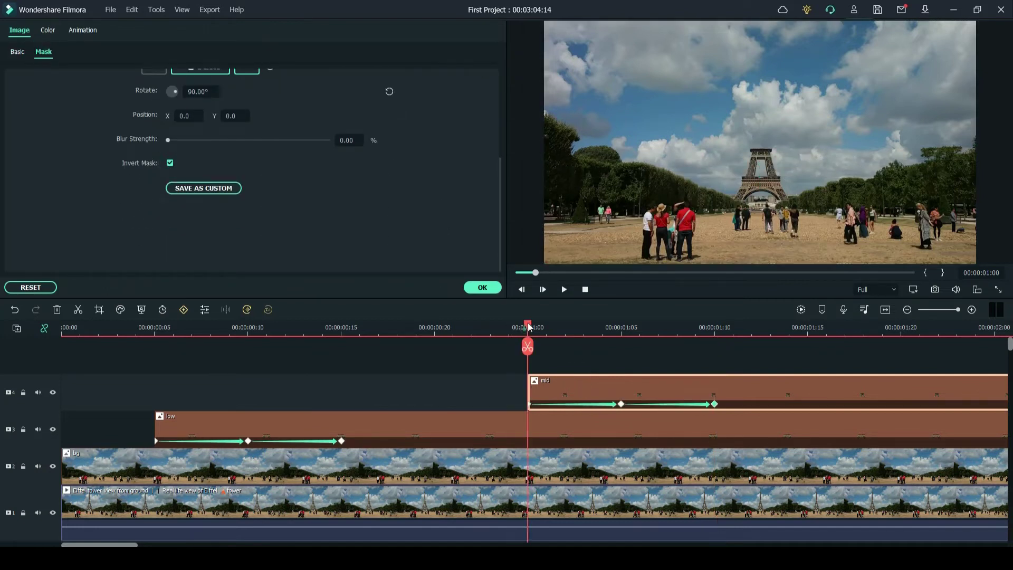
pyautogui.click(564, 289)
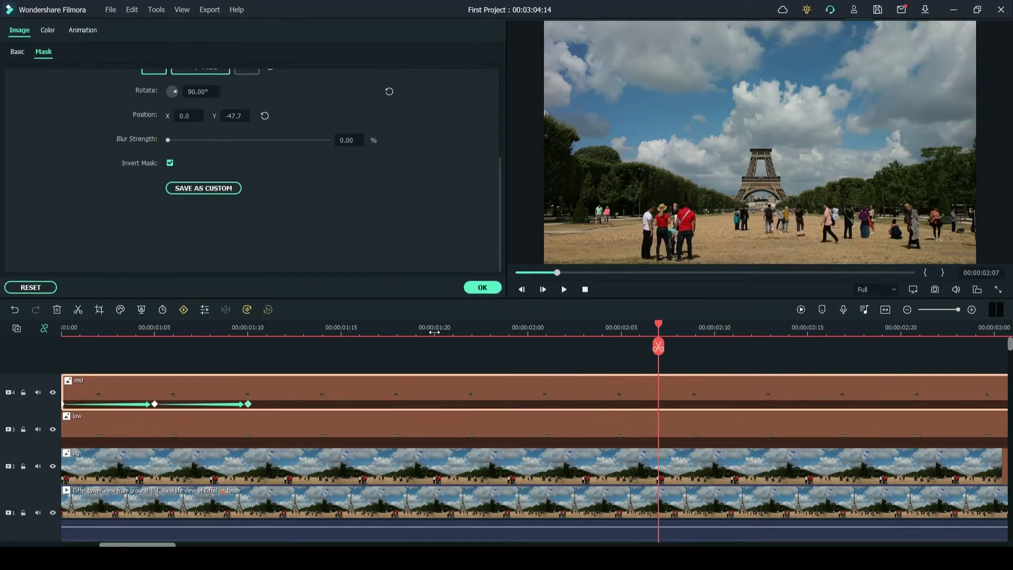
# - Confirm the mid clip's settings and place the tower-top cut-out on a track above it, starting at 00:00:01:20
pyautogui.click(434, 330)
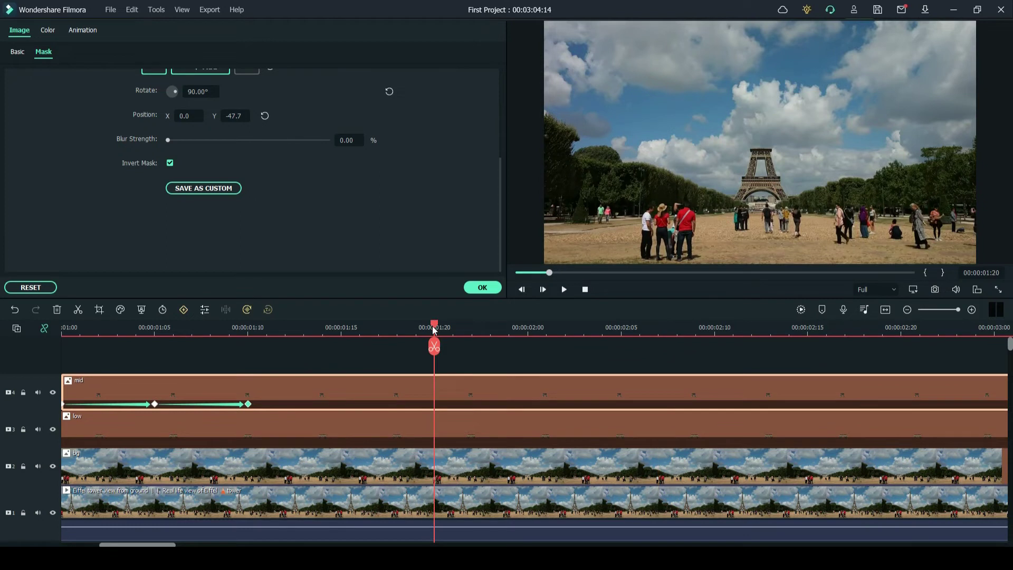
pyautogui.click(482, 287)
pyautogui.moveTo(416, 158); pyautogui.dragTo(457, 372)
# - Keyframe the tower-top clip to rise from a lowered Y position at 00:00:01:20 to Y 0.0 at 00:00:02:05
pyautogui.doubleClick(466, 384)
pyautogui.click(82, 30)
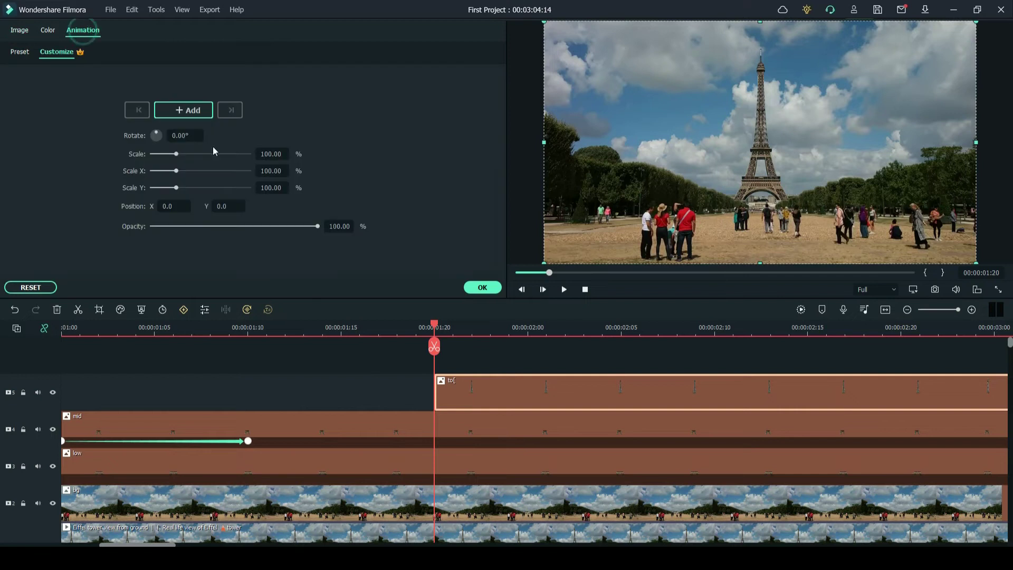
pyautogui.moveTo(224, 207); pyautogui.dragTo(228, 211)
pyautogui.moveTo(435, 327); pyautogui.dragTo(621, 327)
pyautogui.click(378, 205)
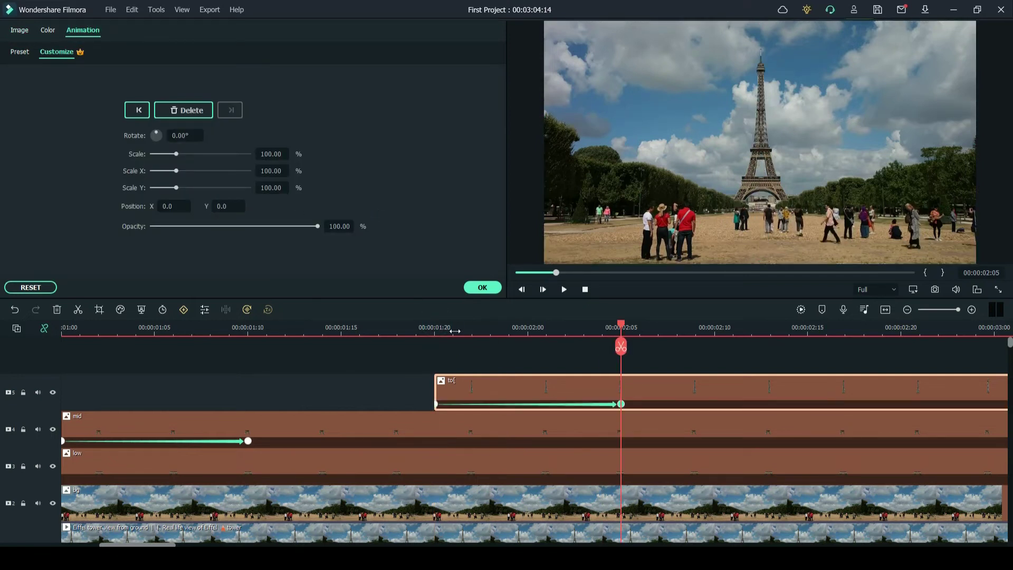
# - At 00:00:01:20, keyframe a single-line mask on the tower-top clip, rotated to 90° and positioned at X -4.1, Y 130.1
pyautogui.click(139, 110)
pyautogui.click(19, 30)
pyautogui.click(43, 51)
pyautogui.click(333, 109)
pyautogui.moveTo(747, 244); pyautogui.dragTo(755, 149)
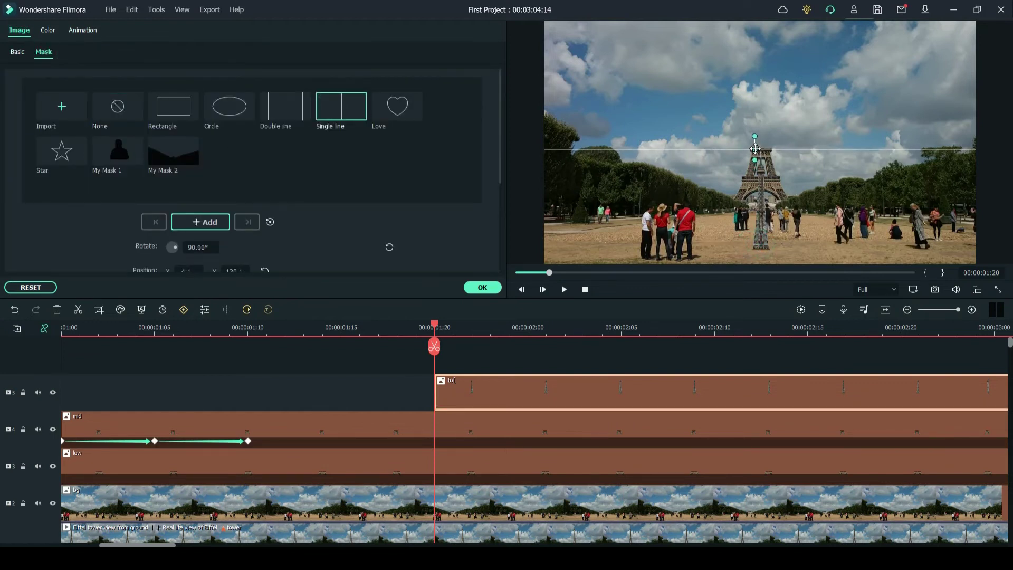
pyautogui.click(201, 222)
# - At 00:00:02:00, lower the tower-top clip's mask line to Y 61.4
pyautogui.moveTo(435, 323); pyautogui.dragTo(528, 331)
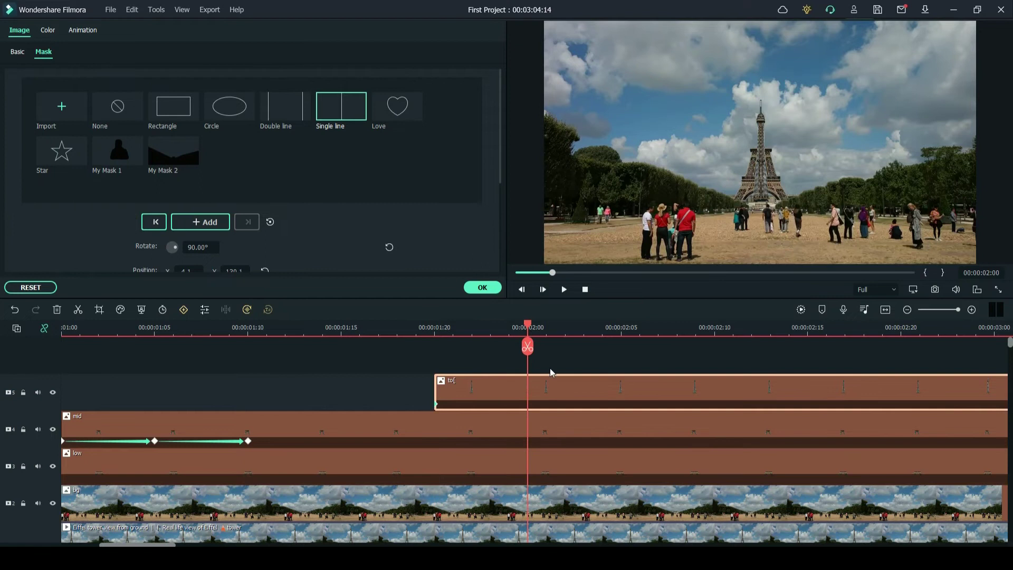
pyautogui.click(549, 357)
pyautogui.doubleClick(549, 387)
pyautogui.moveTo(755, 92); pyautogui.dragTo(755, 146)
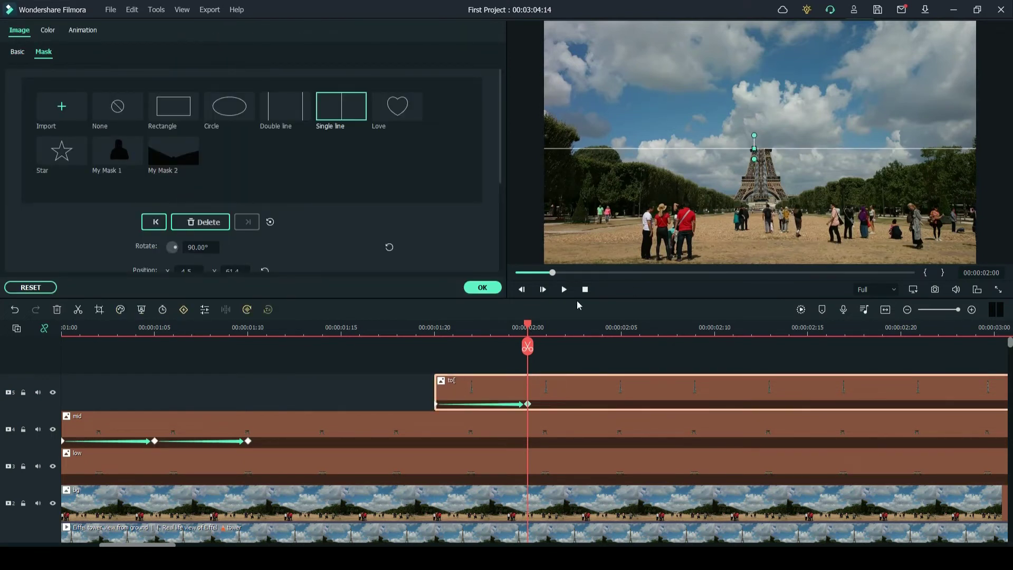
# - At 00:00:02:05, move the tower-top clip's mask line to X -1.3, Y -9.4, and invert the mask
pyautogui.moveTo(528, 326); pyautogui.dragTo(621, 328)
pyautogui.click(580, 353)
pyautogui.doubleClick(492, 391)
pyautogui.moveTo(755, 95); pyautogui.dragTo(756, 150)
pyautogui.scroll(-2, 313, 239)
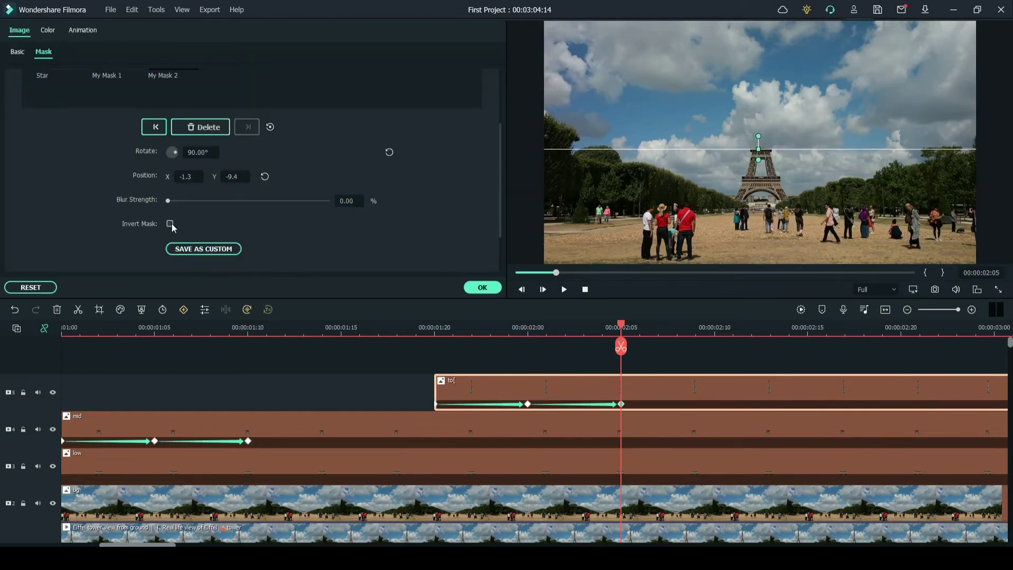
pyautogui.click(170, 224)
# - Play back the tower animation from the start of the timeline to check all three sections rising
pyautogui.click(433, 328)
pyautogui.click(563, 290)
pyautogui.moveTo(548, 323); pyautogui.dragTo(3, 328)
pyautogui.click(522, 291)
pyautogui.click(523, 290)
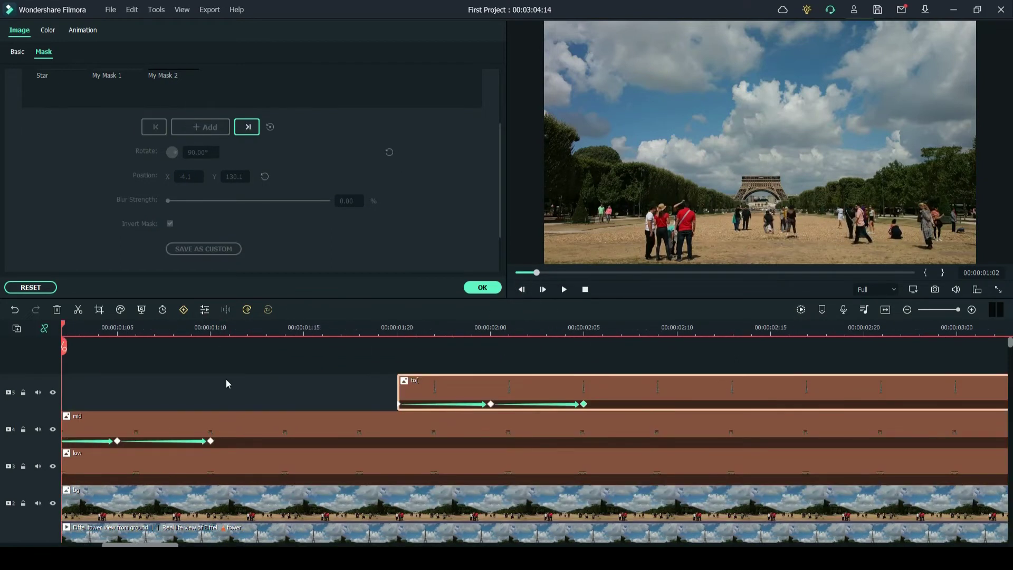
pyautogui.moveTo(147, 544); pyautogui.dragTo(106, 545)
pyautogui.moveTo(117, 331); pyautogui.dragTo(59, 332)
pyautogui.click(560, 291)
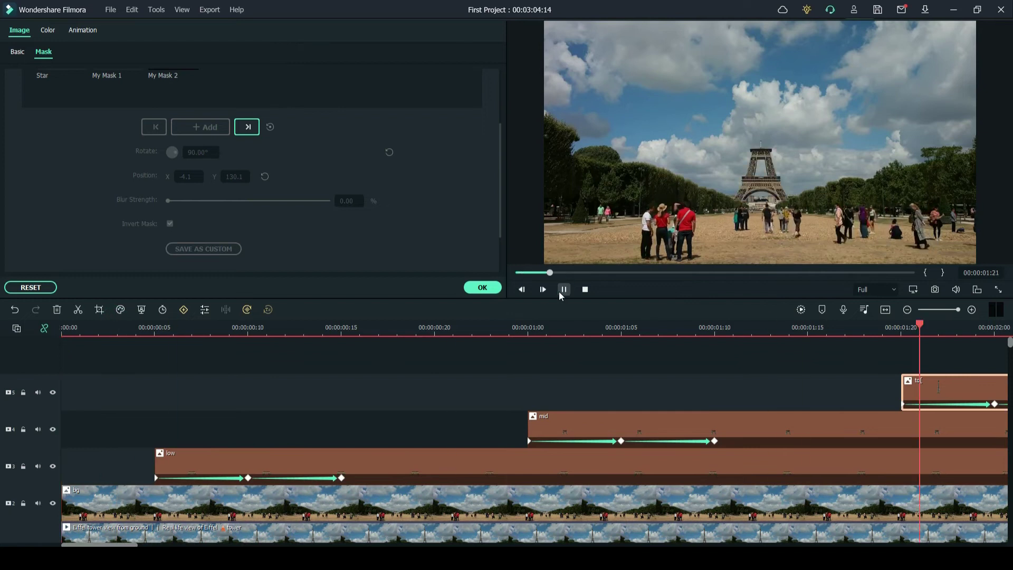
pyautogui.click(563, 290)
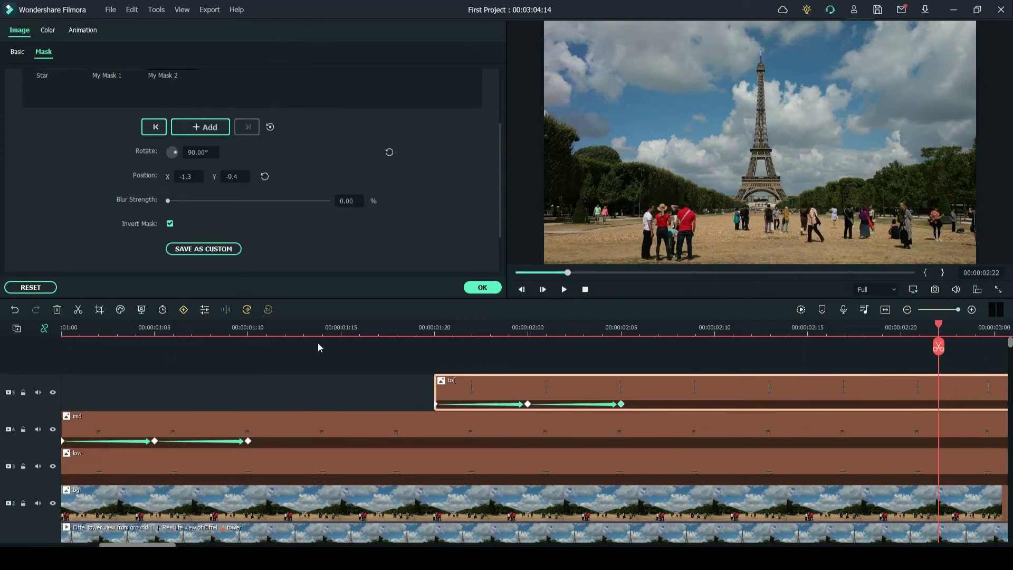
# - Confirm the tower-top clip's settings, then find the Extreme effect by searching the effects for "shake"
pyautogui.click(482, 287)
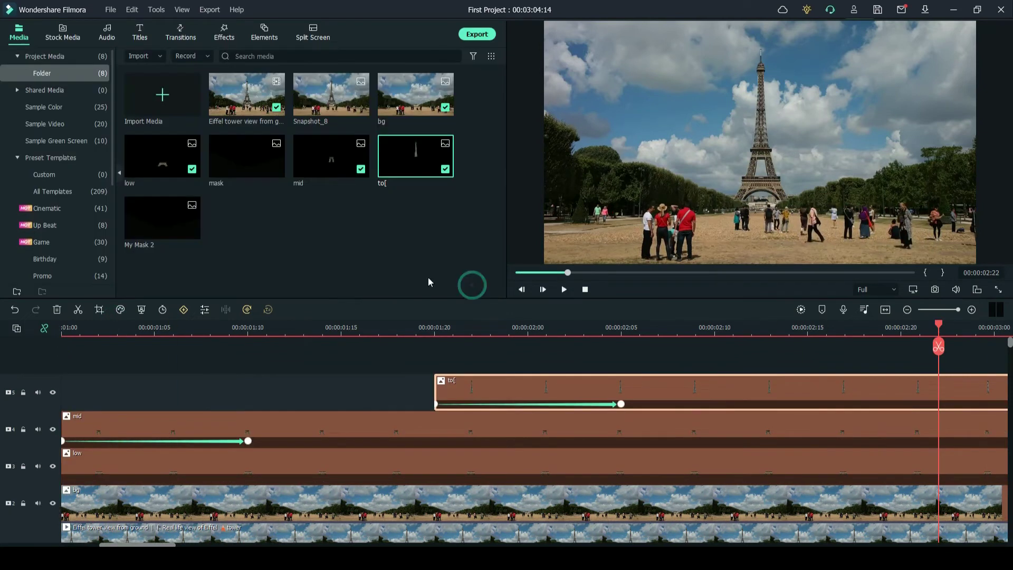
pyautogui.click(224, 33)
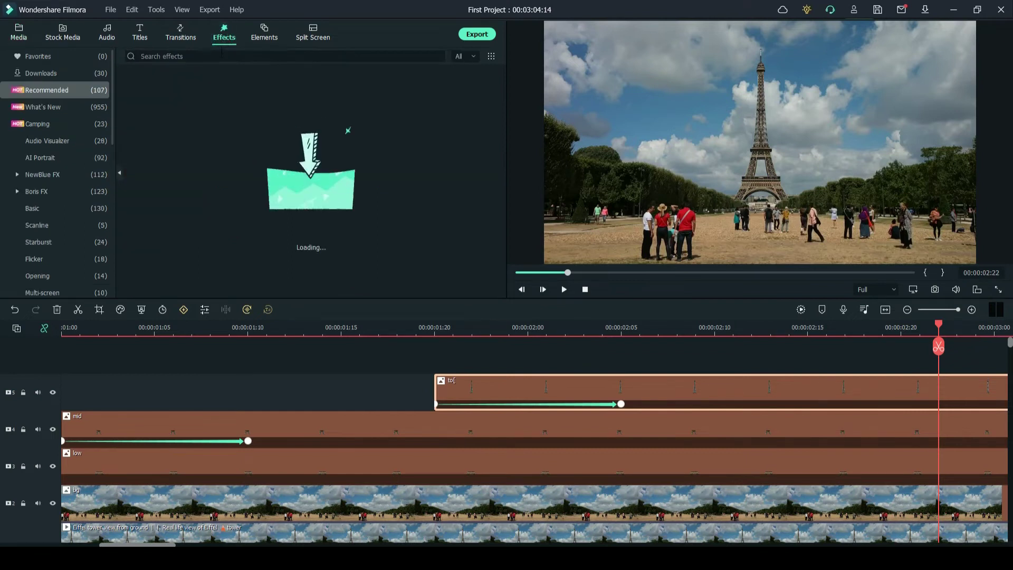
pyautogui.click(220, 56)
pyautogui.write('sh')
pyautogui.click(220, 72)
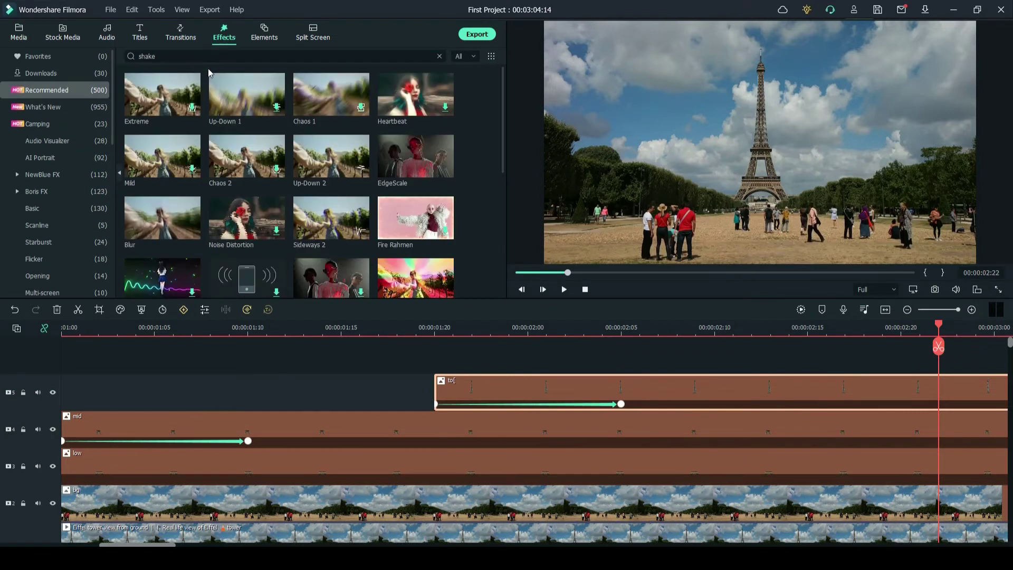
pyautogui.click(151, 108)
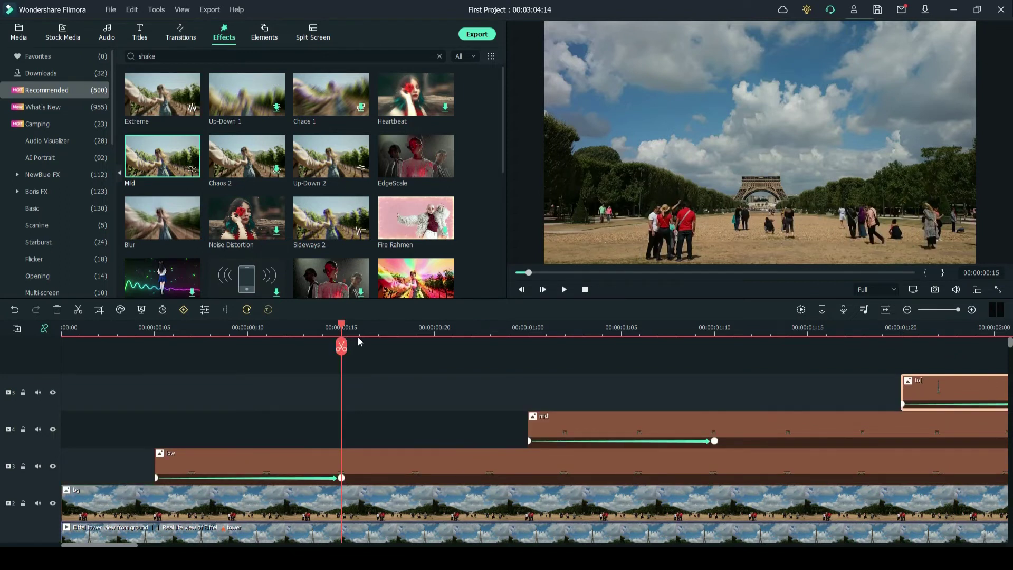
# - Split the clips on all tracks at 00:00:00:16 and 00:00:00:20, just after the low section has risen
pyautogui.scroll(-2, 357, 341)
pyautogui.click(17, 328)
pyautogui.click(170, 413)
pyautogui.moveTo(341, 325); pyautogui.dragTo(361, 326)
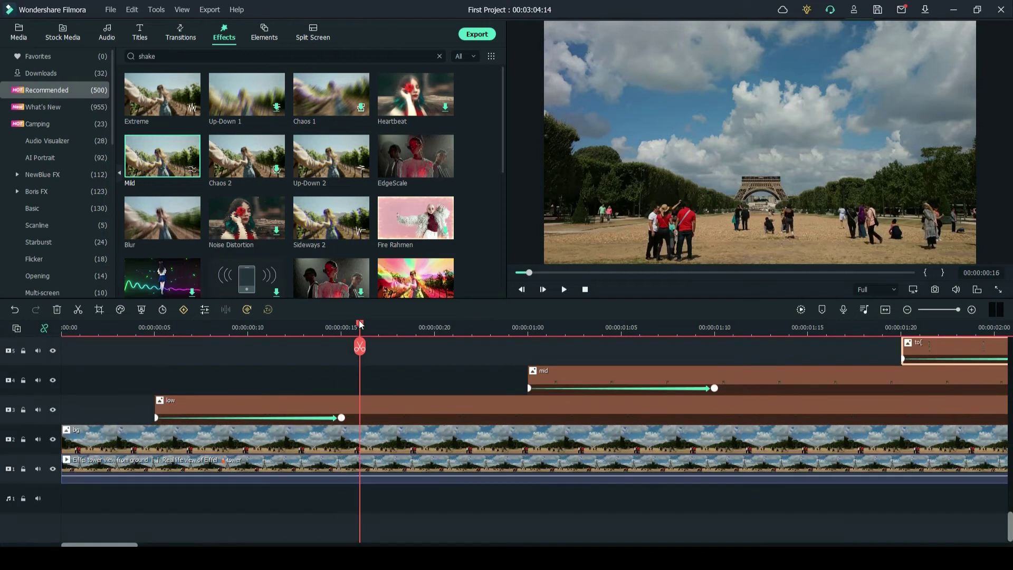
pyautogui.click(360, 348)
pyautogui.click(431, 335)
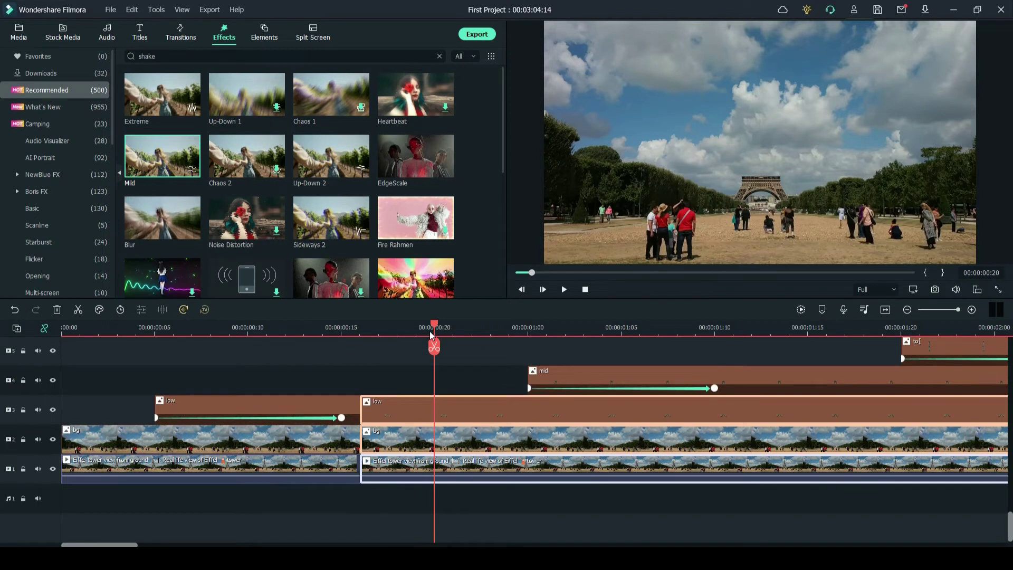
pyautogui.click(434, 347)
# - Apply the Extreme shake effect to the segments between 00:00:00:16 and 00:00:00:20 and preview it
pyautogui.moveTo(147, 104); pyautogui.dragTo(373, 405)
pyautogui.click(564, 290)
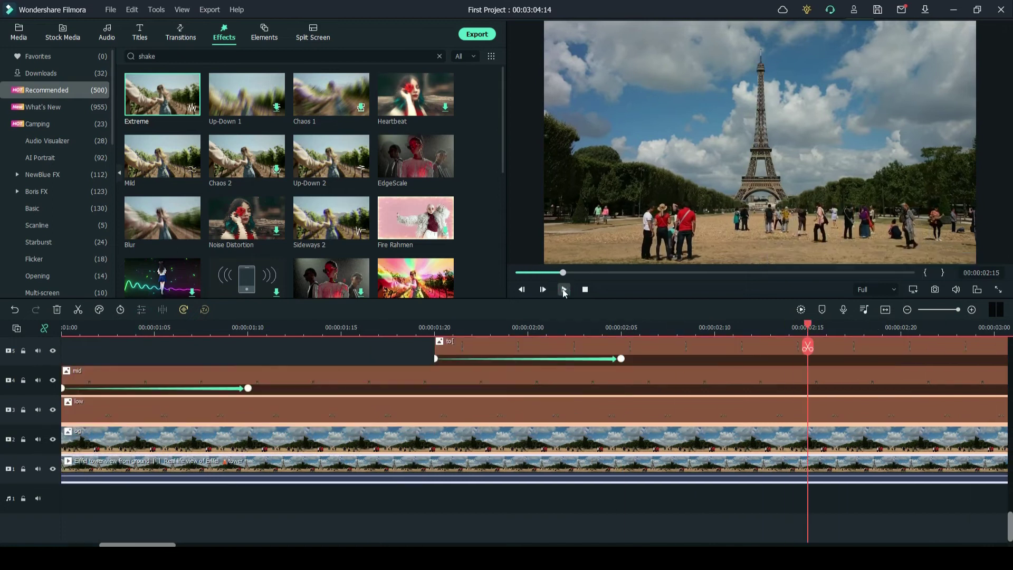
pyautogui.click(564, 290)
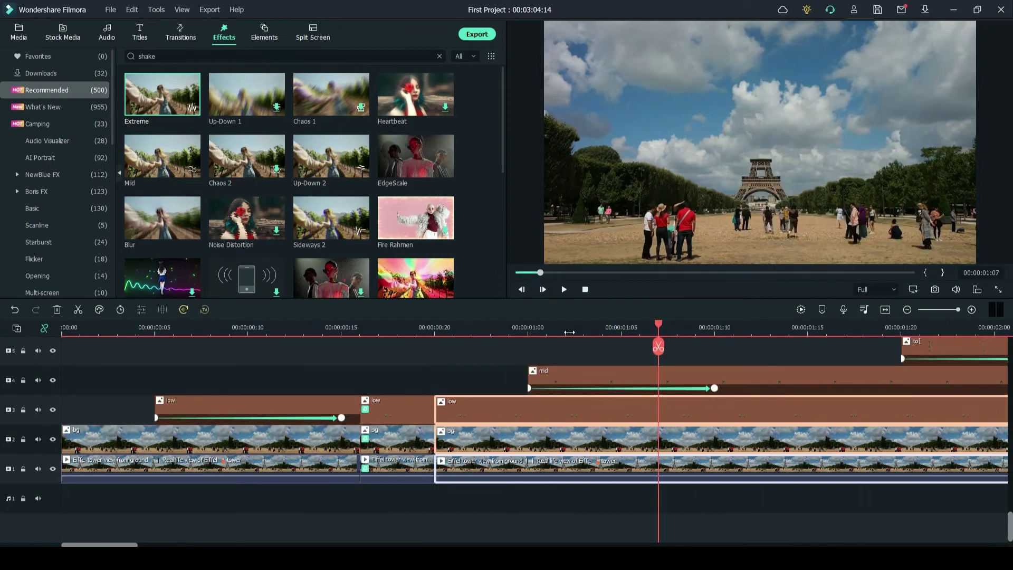
# - Split the clips on all tracks at 00:00:01:11 and 00:00:01:15, just after the mid section has risen
pyautogui.moveTo(659, 323); pyautogui.dragTo(808, 327)
pyautogui.click(733, 346)
pyautogui.doubleClick(733, 374)
pyautogui.click(733, 347)
pyautogui.click(808, 347)
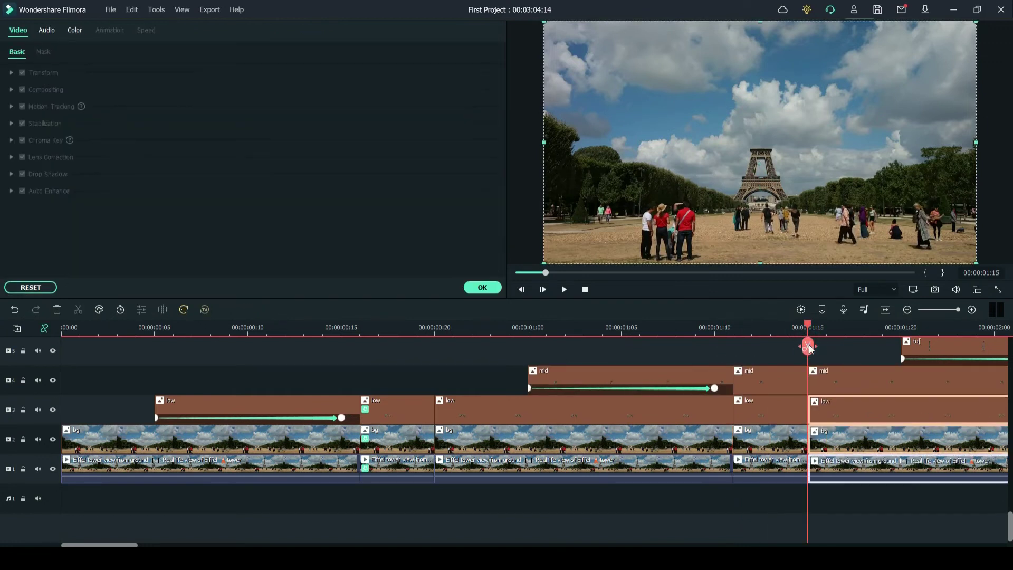
# - Apply the Extreme shake effect to the segments between 00:00:01:11 and 00:00:01:15 and play back the result
pyautogui.moveTo(138, 96); pyautogui.dragTo(768, 465)
pyautogui.doubleClick(753, 379)
pyautogui.click(46, 52)
pyautogui.click(358, 327)
pyautogui.click(564, 289)
pyautogui.click(564, 290)
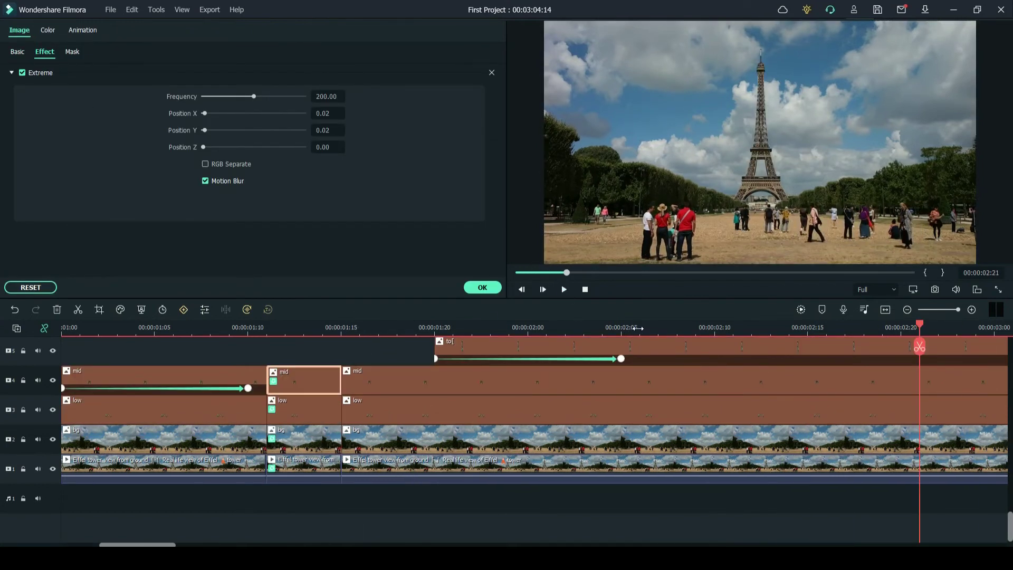
# - Split the clips on all tracks at 00:00:02:06 and 00:00:02:10, just after the top section has risen
pyautogui.click(638, 328)
pyautogui.scroll(1, 670, 357)
pyautogui.hotkey('ctrl', 'shift', 'b')
pyautogui.moveTo(639, 321); pyautogui.dragTo(714, 327)
pyautogui.click(714, 348)
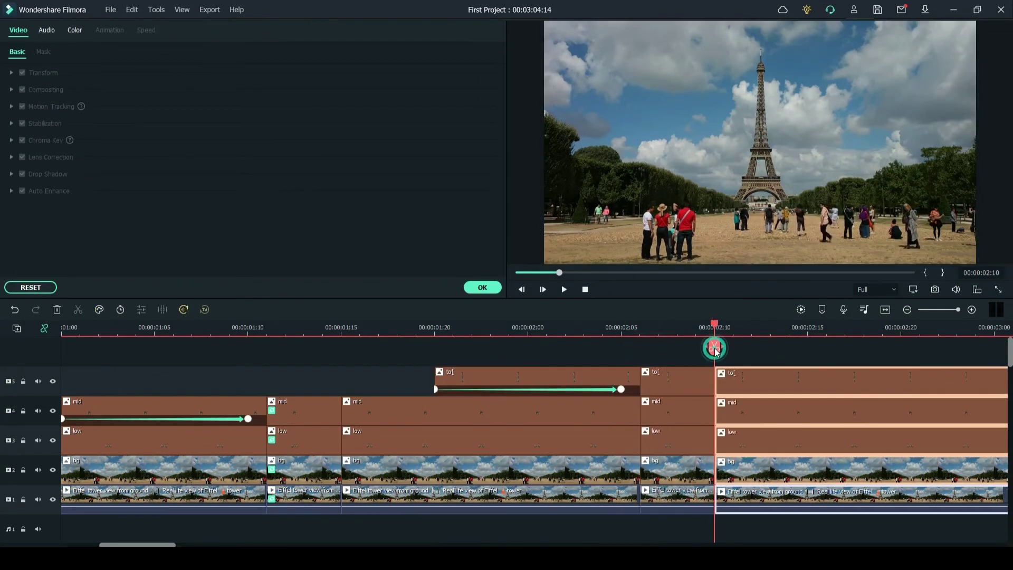
# - Apply the Extreme shake effect to the segments between 00:00:02:06 and 00:00:02:10 and preview the animation
pyautogui.click(483, 287)
pyautogui.moveTo(168, 103); pyautogui.dragTo(683, 492)
pyautogui.moveTo(715, 322); pyautogui.dragTo(64, 324)
pyautogui.click(585, 289)
pyautogui.click(564, 290)
pyautogui.click(565, 290)
# - Set the Extreme effect's frequency to 400 on the segments between 00:00:00:16 and 00:00:00:20
pyautogui.hscroll(-3, 392, 446)
pyautogui.click(391, 445)
pyautogui.doubleClick(388, 442)
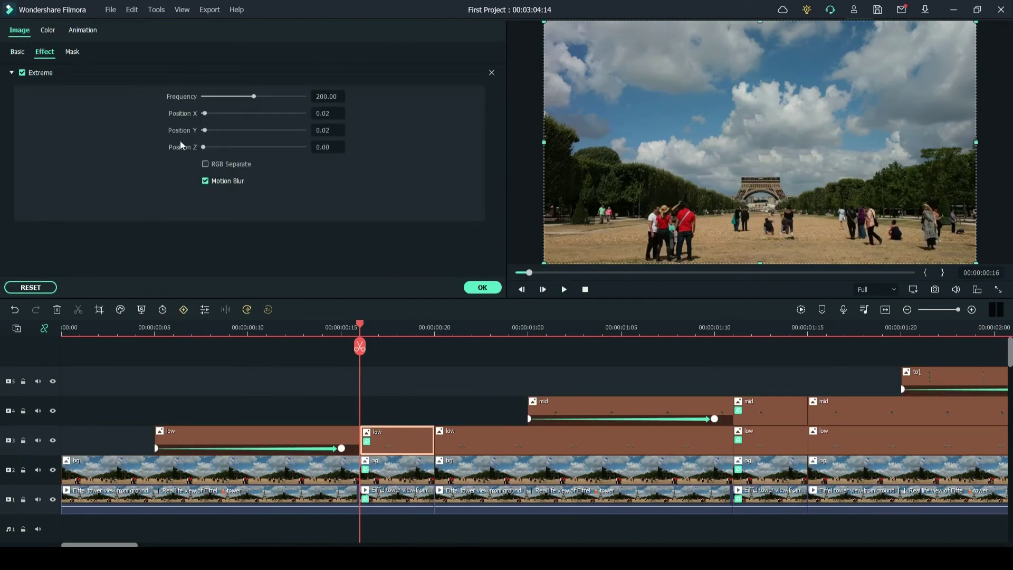
pyautogui.click(322, 97)
pyautogui.click(379, 463)
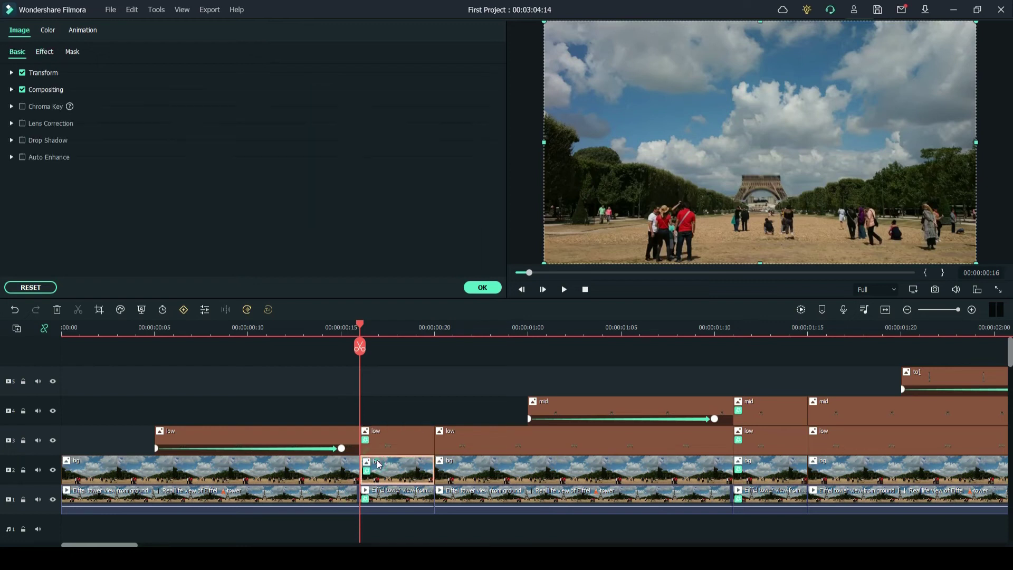
pyautogui.write('400')
pyautogui.click(385, 502)
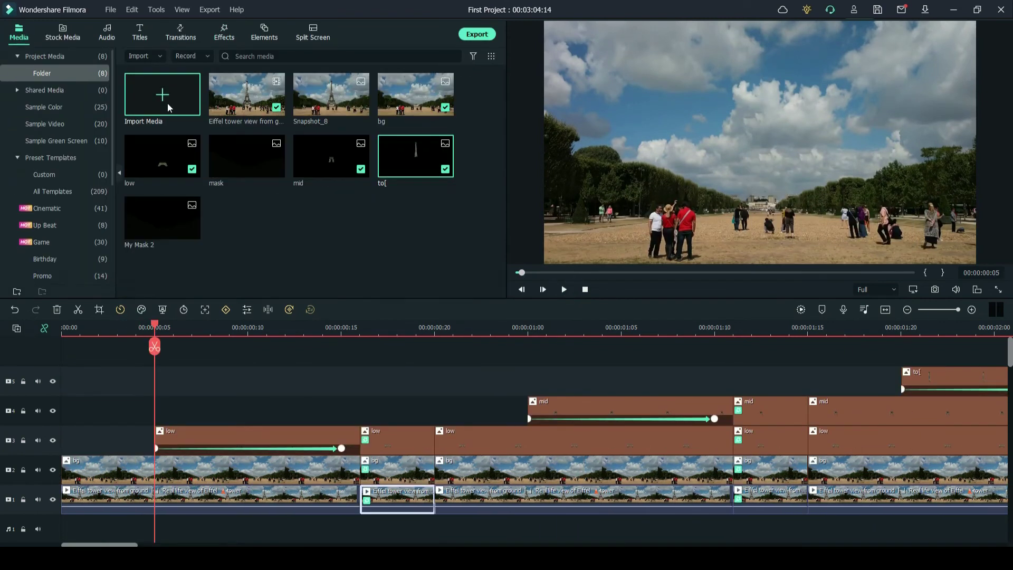
# - Import the Floor Cracking sound effect onto the audio track at 00:00:00:05 and trim off its quiet start
pyautogui.click(293, 122)
pyautogui.doubleClick(293, 123)
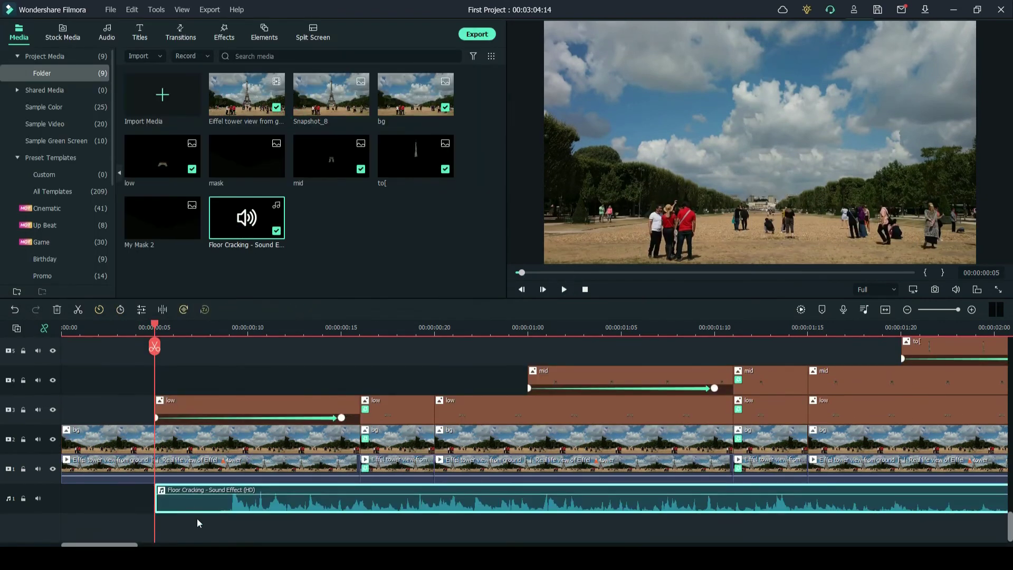
pyautogui.moveTo(229, 328); pyautogui.dragTo(404, 328)
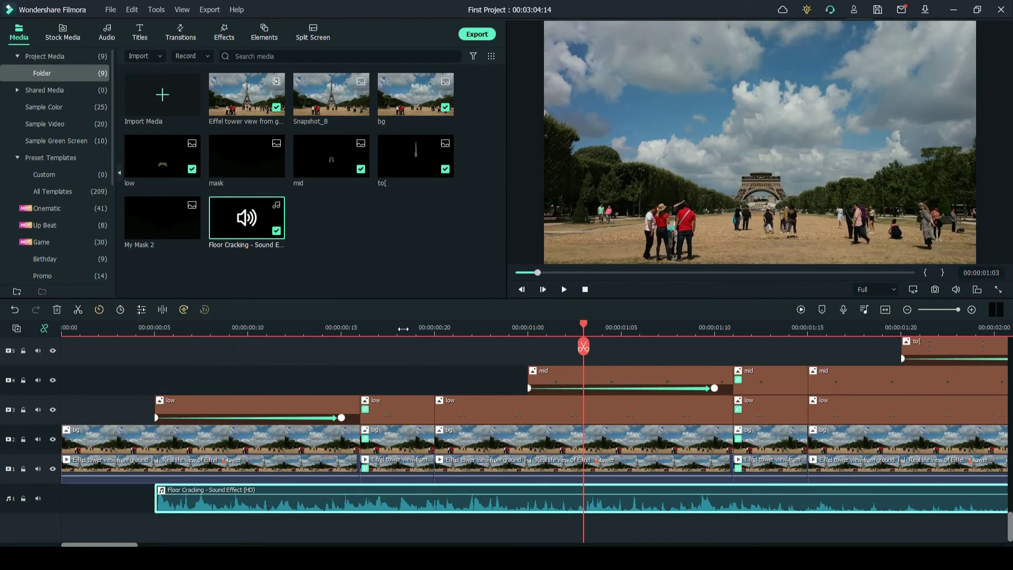
# - Split the Floor Cracking sound at 00:00:00:20 and move the remainder to start at 00:00:01:00
pyautogui.click(435, 331)
pyautogui.click(435, 346)
pyautogui.moveTo(452, 502); pyautogui.dragTo(545, 501)
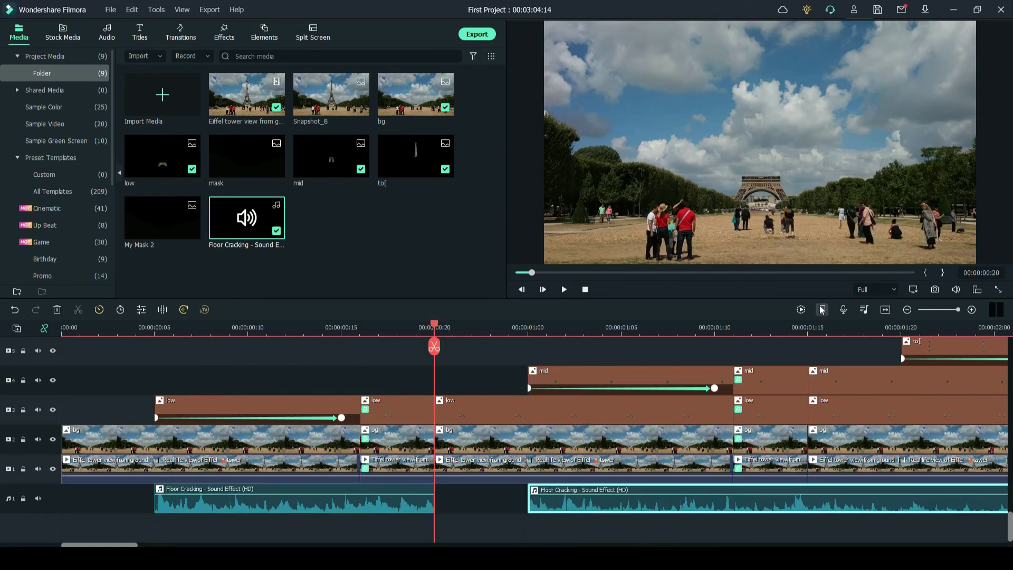
# - Split the Floor Cracking sound at 00:00:01:15 and move the remainder to start at 00:00:01:20
pyautogui.click(808, 331)
pyautogui.click(808, 347)
pyautogui.moveTo(126, 544); pyautogui.dragTo(172, 545)
pyautogui.moveTo(422, 499); pyautogui.dragTo(515, 499)
# - Play back the animation with the cracking sound to check the last piece of audio
pyautogui.click(564, 289)
pyautogui.click(563, 289)
pyautogui.click(622, 325)
pyautogui.click(564, 289)
pyautogui.click(564, 290)
pyautogui.click(563, 289)
# - Cut the opening part off the last Floor Cracking piece and move the rest back to start at 00:00:01:20
pyautogui.click(359, 326)
pyautogui.click(360, 346)
pyautogui.click(315, 505)
pyautogui.press('Delete')
pyautogui.moveTo(406, 502)
pyautogui.mouseDown()
pyautogui.moveTo(74, 502)
pyautogui.moveTo(424, 503)
pyautogui.mouseUp()
pyautogui.moveTo(424, 503); pyautogui.dragTo(283, 507)
# - Split the last Floor Cracking piece at 00:00:02:10 and delete everything after the cut
pyautogui.click(528, 327)
pyautogui.click(528, 347)
pyautogui.click(560, 499)
pyautogui.press('Delete')
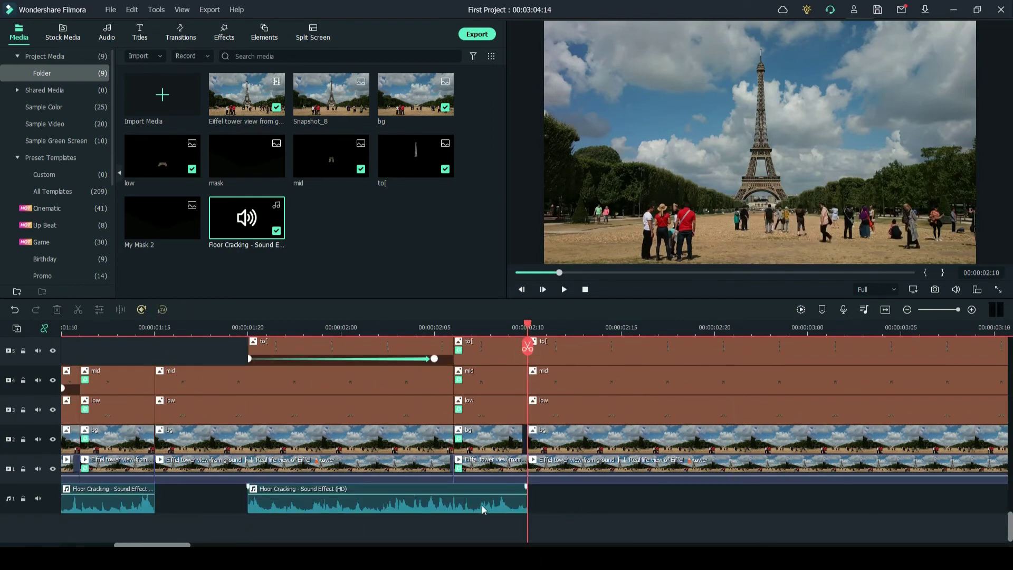
# - Set a 0.25 s fade-out on the last Floor Cracking piece and on the piece before it
pyautogui.doubleClick(483, 508)
pyautogui.moveTo(236, 90); pyautogui.dragTo(256, 90)
pyautogui.press('Return')
pyautogui.press('space')
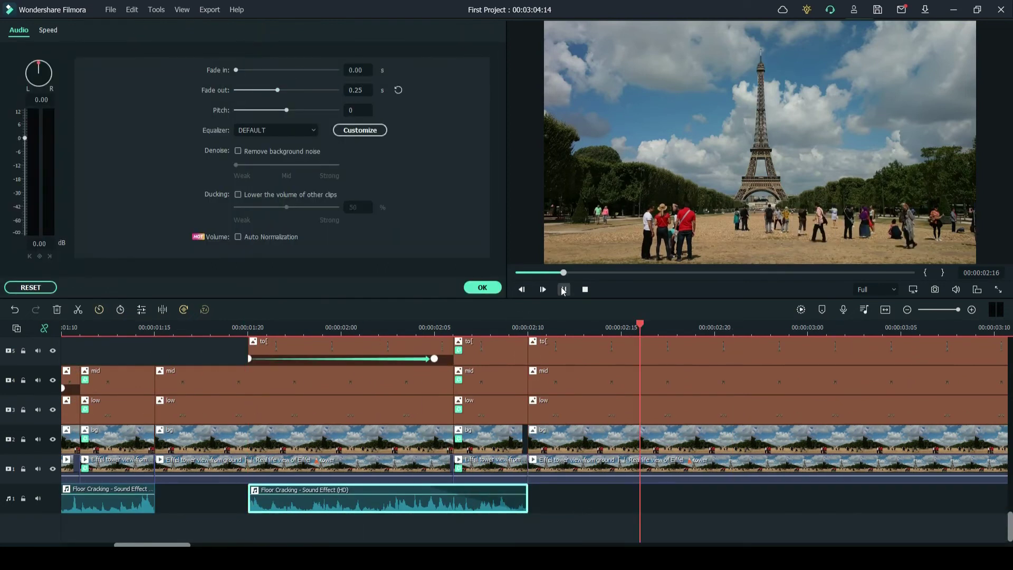
pyautogui.doubleClick(107, 499)
pyautogui.doubleClick(357, 90)
pyautogui.write('0.25')
pyautogui.press('Return')
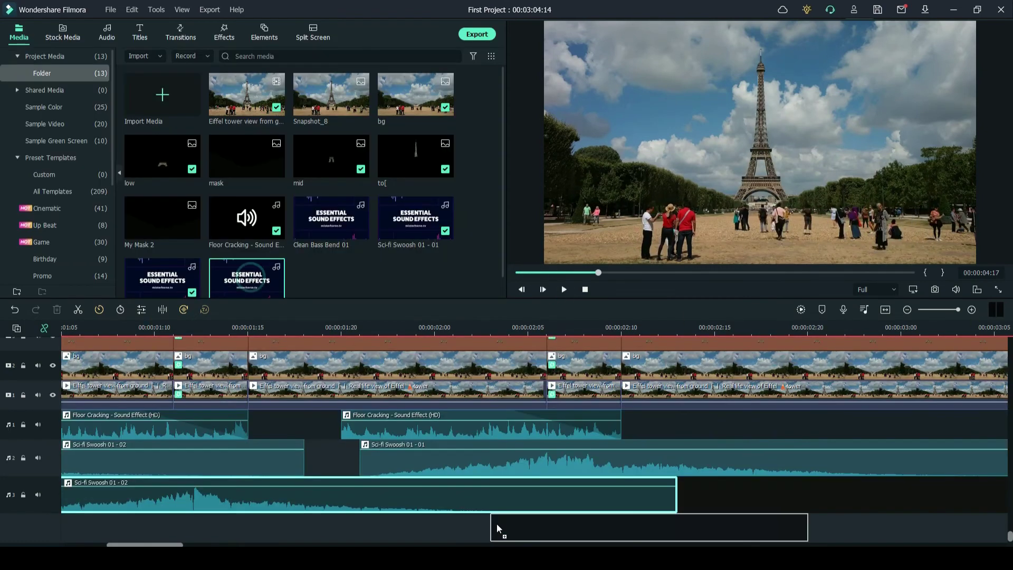
# - Place Swoosh Transition 03 on a fourth audio track from about 00:00:01:24 and mute the two Sci-fi Swoosh tracks
pyautogui.moveTo(498, 530); pyautogui.dragTo(538, 508)
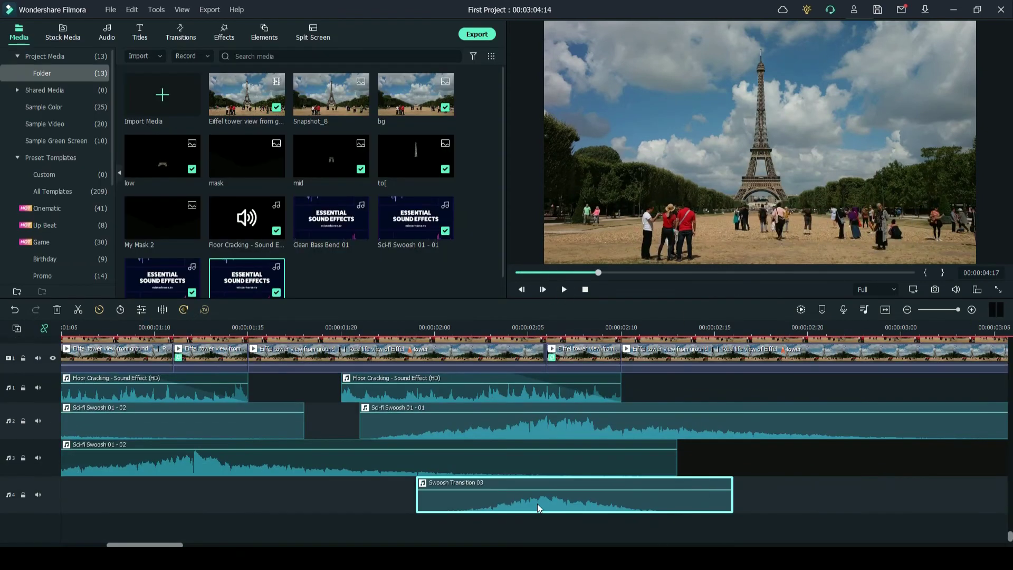
pyautogui.click(38, 420)
pyautogui.click(38, 458)
# - Delete the Clean Bass Bend and both Sci-fi Swoosh sounds from the project, and move Swoosh Transition 03 to the unmuted second audio track
pyautogui.click(169, 281)
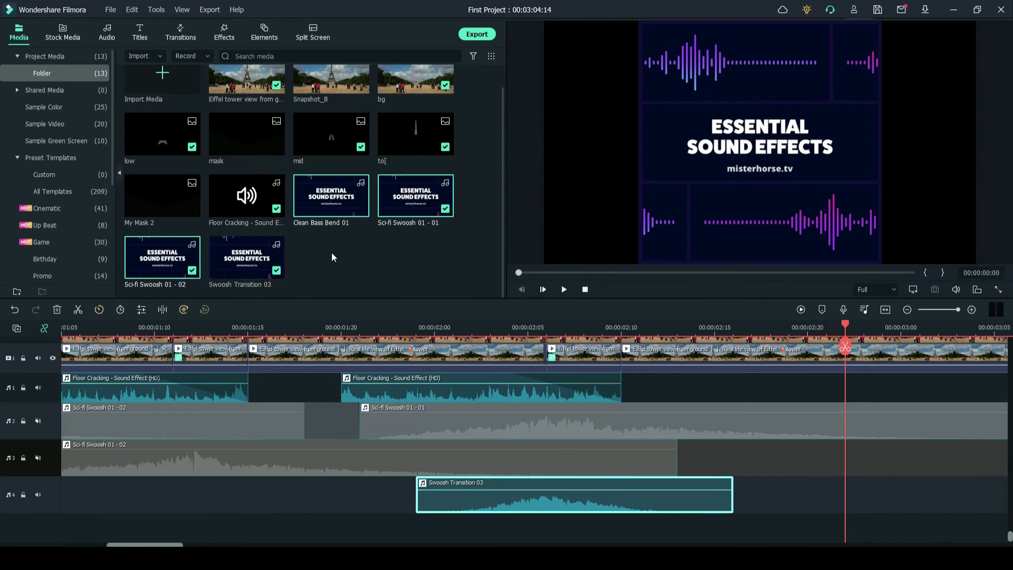
pyautogui.press('Delete')
pyautogui.click(542, 289)
pyautogui.moveTo(461, 496); pyautogui.dragTo(461, 441)
pyautogui.click(37, 421)
pyautogui.click(38, 458)
# - Add Swoosh Transition 03 under the second and first rises, starting at about 00:00:01:04 and 00:00:00:09, and play back the animation
pyautogui.hscroll(-3, 158, 457)
pyautogui.moveTo(331, 218); pyautogui.dragTo(377, 428)
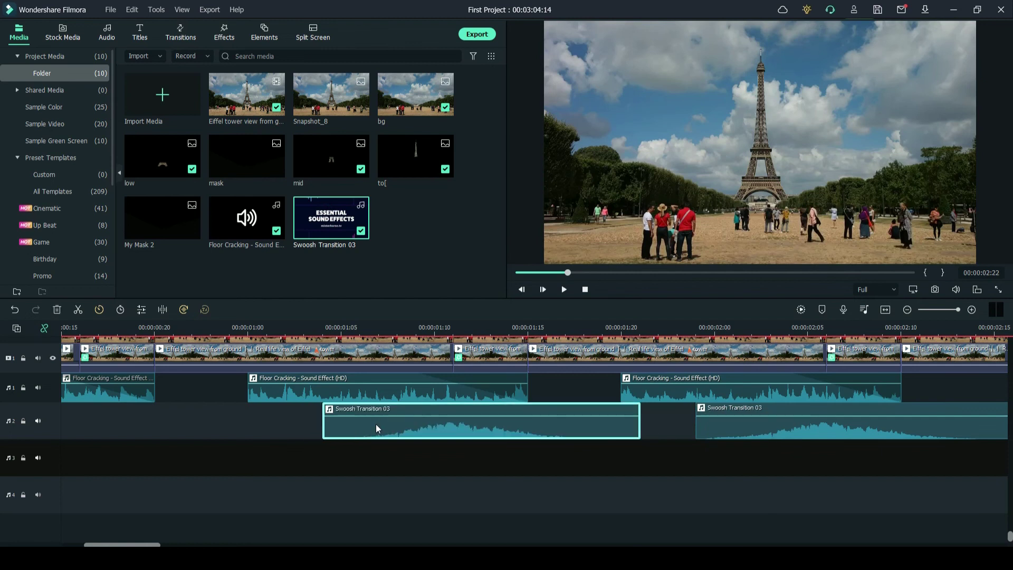
pyautogui.moveTo(157, 544); pyautogui.dragTo(135, 544)
pyautogui.moveTo(331, 217); pyautogui.dragTo(232, 428)
pyautogui.click(585, 289)
pyautogui.click(564, 290)
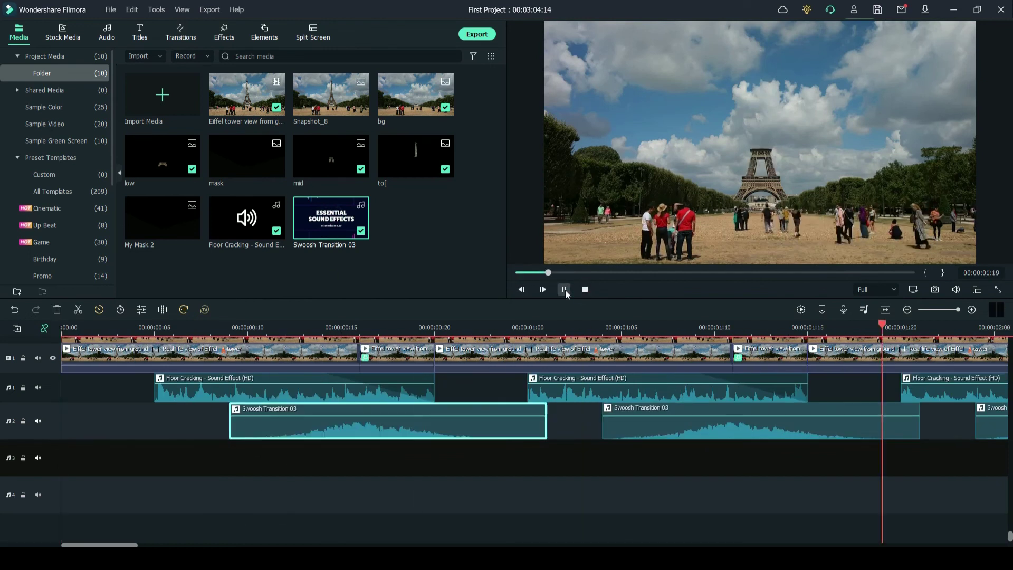
pyautogui.click(564, 290)
pyautogui.click(565, 289)
pyautogui.click(565, 290)
# - Move the tower clips that start at 00:00:02:10 up one track each, freeing the third video track
pyautogui.scroll(5, 876, 319)
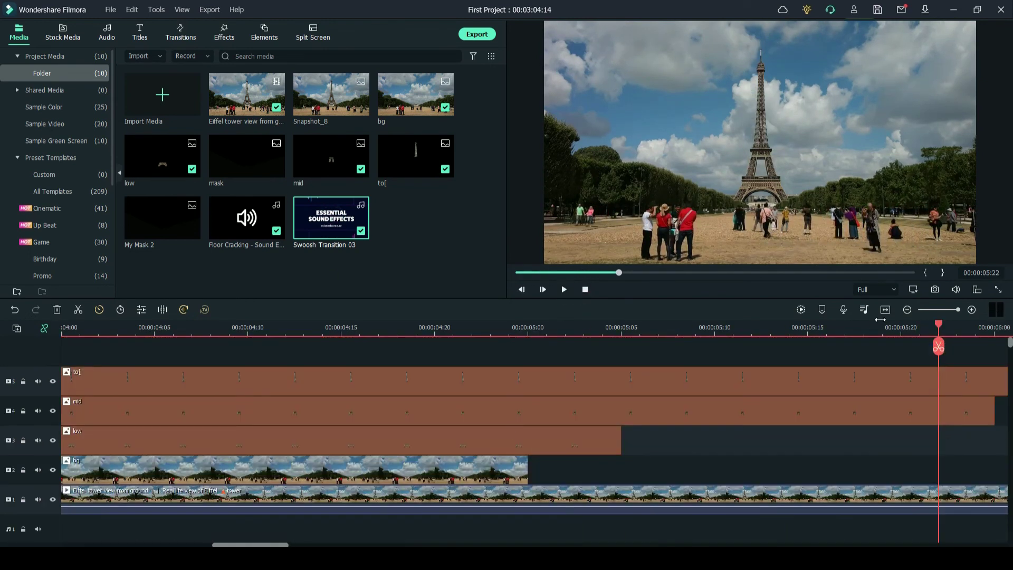
pyautogui.moveTo(260, 544); pyautogui.dragTo(179, 543)
pyautogui.doubleClick(408, 386)
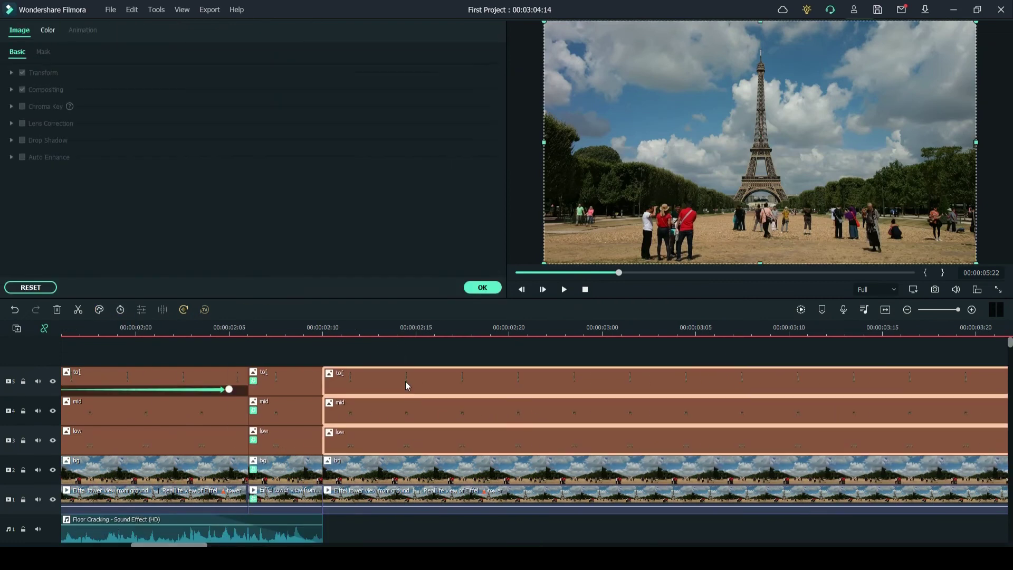
pyautogui.moveTo(408, 386); pyautogui.dragTo(404, 363)
pyautogui.click(482, 287)
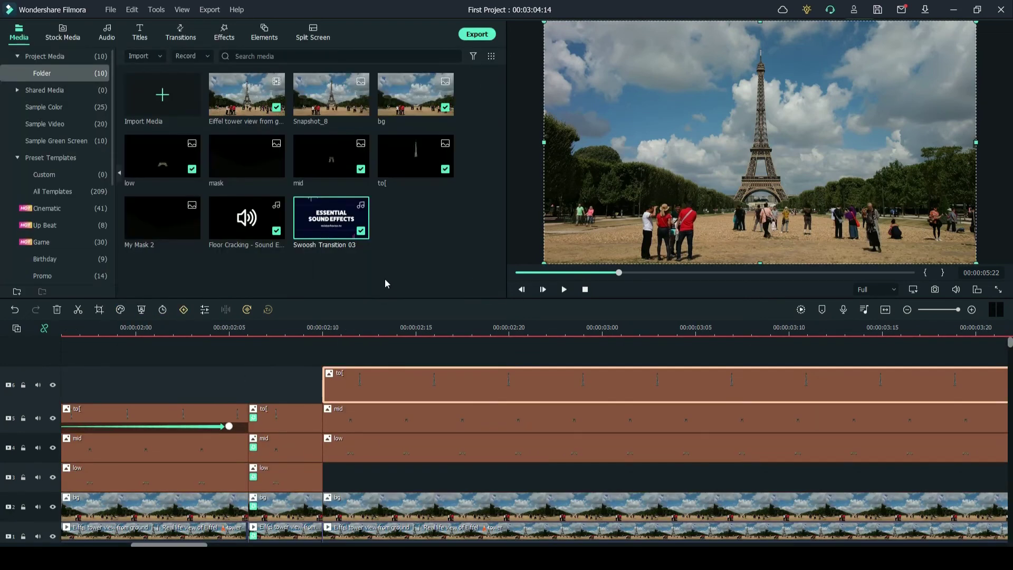
# - Import the TEXT image and place it on the third video track, starting at 00:00:02:10 behind the tower clips
pyautogui.click(158, 102)
pyautogui.scroll(-3, 364, 152)
pyautogui.doubleClick(130, 138)
pyautogui.moveTo(416, 218); pyautogui.dragTo(380, 475)
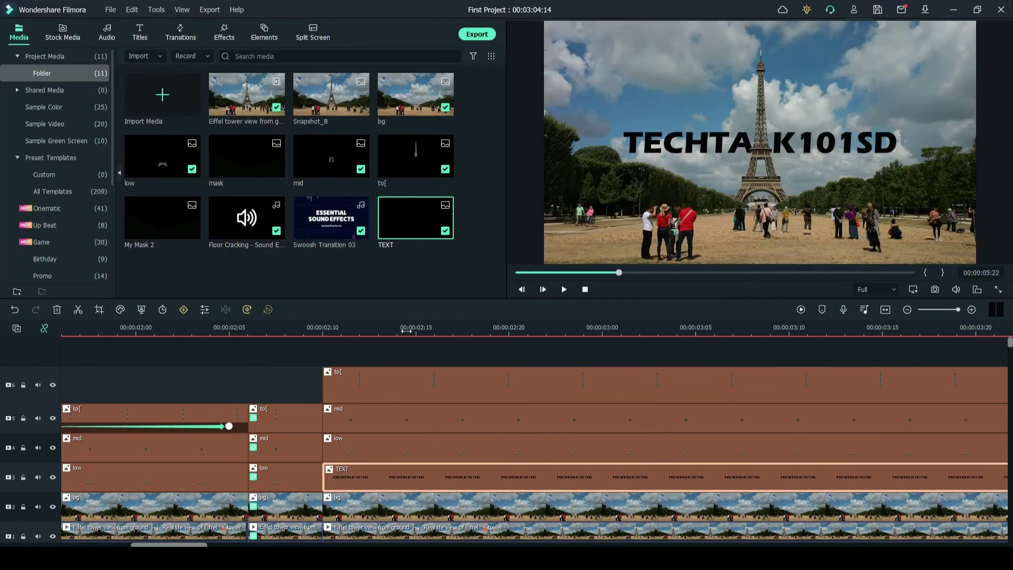
# - Animate the TEXT clip's X position with keyframes of -805 at 00:00:02:10 and 0 at 00:00:02:20
pyautogui.doubleClick(401, 475)
pyautogui.click(344, 362)
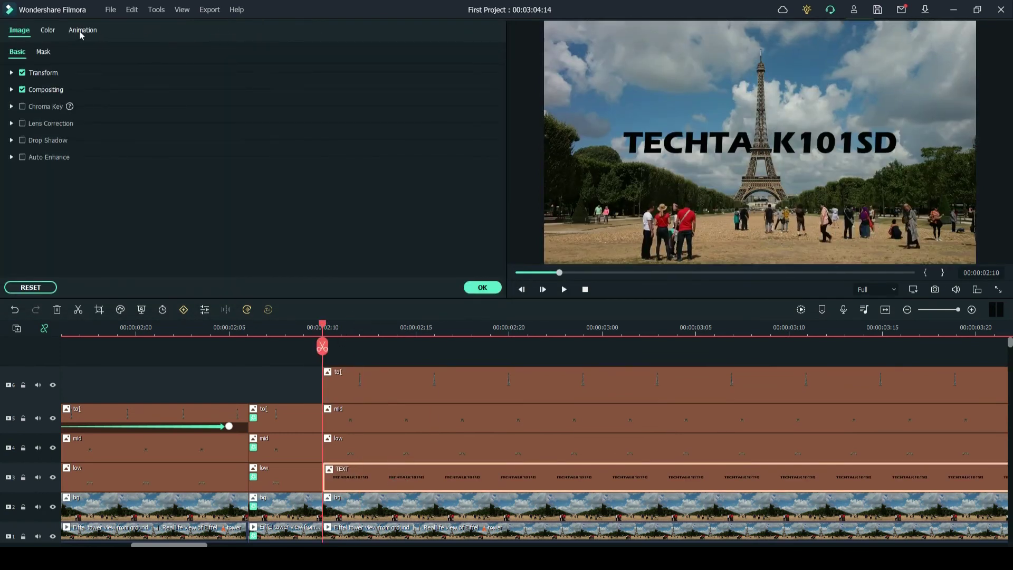
pyautogui.click(80, 30)
pyautogui.moveTo(346, 328); pyautogui.dragTo(323, 328)
pyautogui.moveTo(188, 208); pyautogui.dragTo(176, 209)
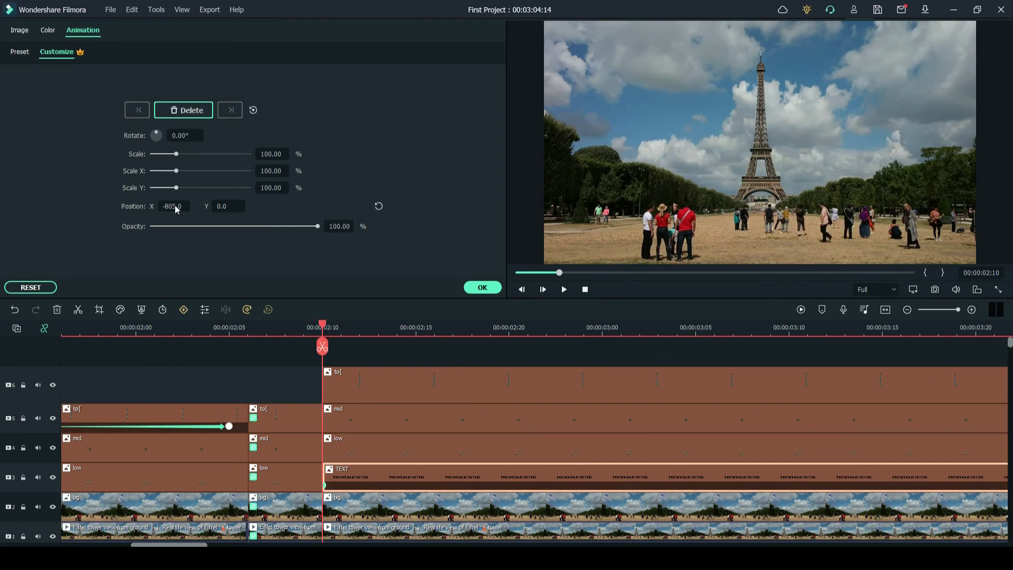
pyautogui.click(508, 335)
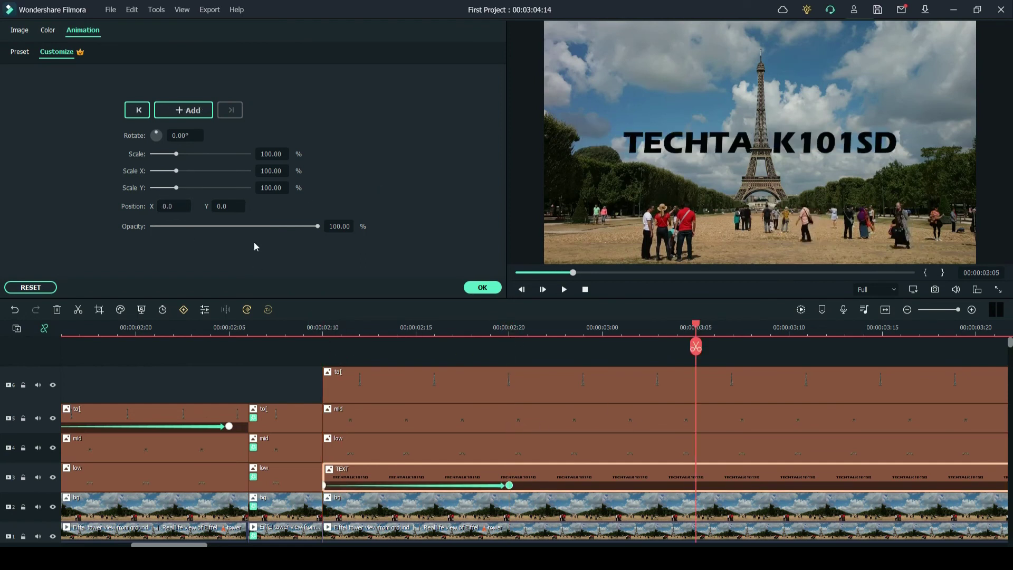
# - Add an exit keyframe to the TEXT clip at 00:00:03:05 with X position 903 and play back the slide
pyautogui.moveTo(163, 207); pyautogui.dragTo(174, 206)
pyautogui.click(323, 329)
pyautogui.click(564, 289)
pyautogui.click(564, 290)
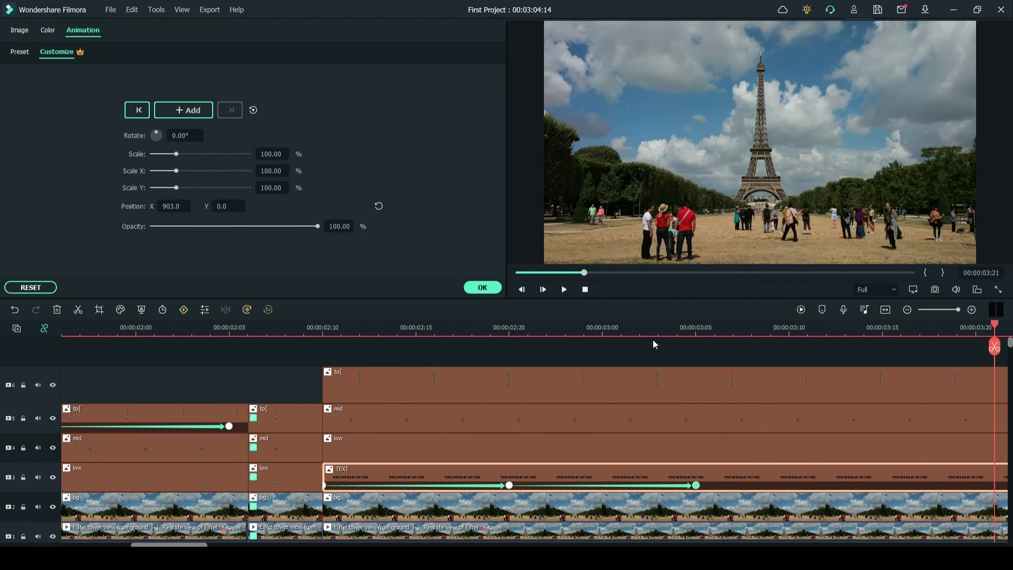
# - Move the TEXT exit keyframe to 00:00:03:15, add a hold keyframe with the position reset at 00:00:03:05, and play back the slide
pyautogui.moveTo(724, 480); pyautogui.dragTo(893, 480)
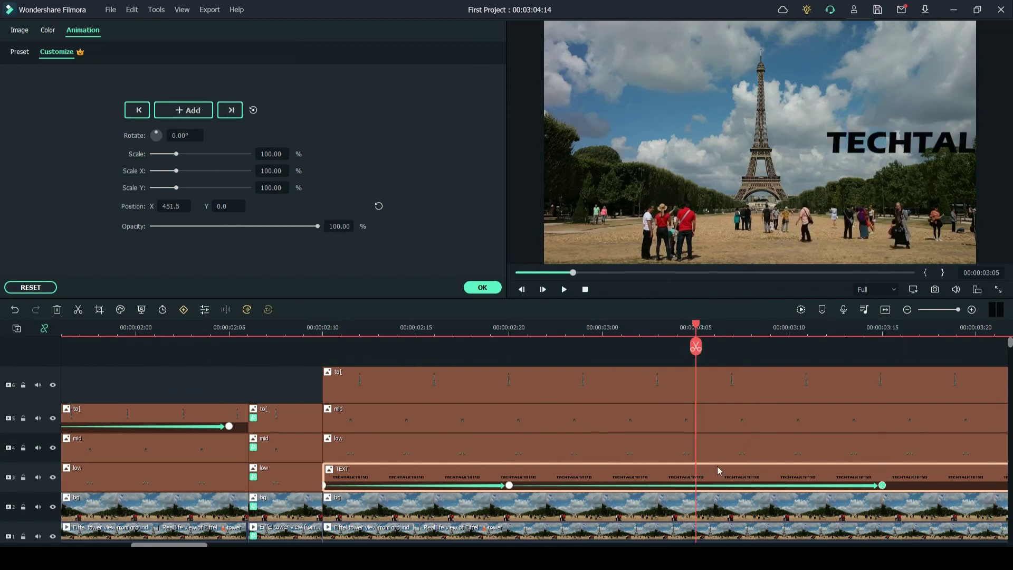
pyautogui.click(378, 205)
pyautogui.click(564, 289)
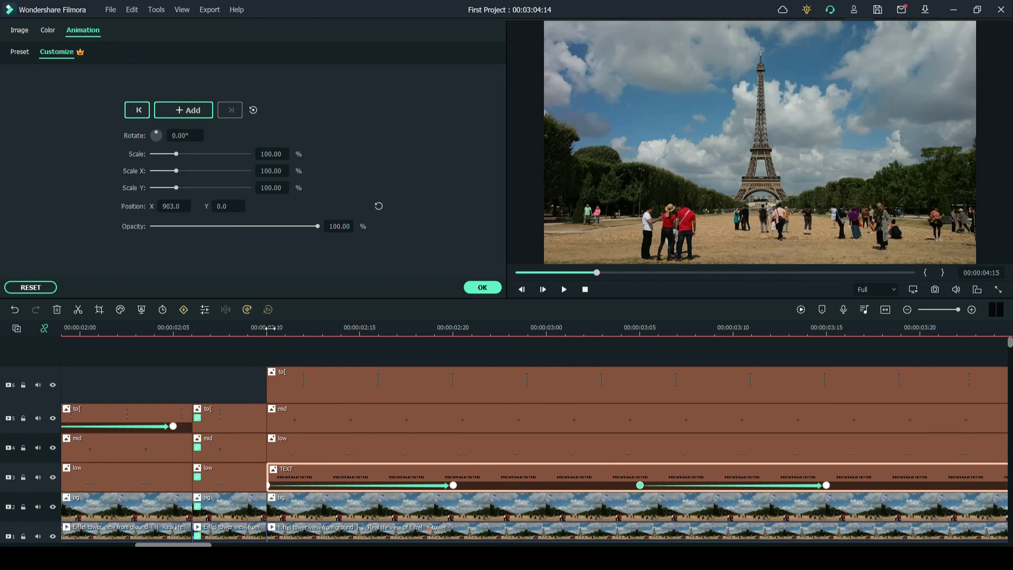
pyautogui.click(268, 328)
pyautogui.click(564, 289)
pyautogui.click(564, 289)
# - Delay the TEXT exit keyframe past 00:00:04:00 and the hold keyframe to 00:00:03:15, and play the animation from the start
pyautogui.moveTo(360, 484); pyautogui.dragTo(565, 484)
pyautogui.click(547, 329)
pyautogui.moveTo(173, 485); pyautogui.dragTo(372, 485)
pyautogui.click(564, 290)
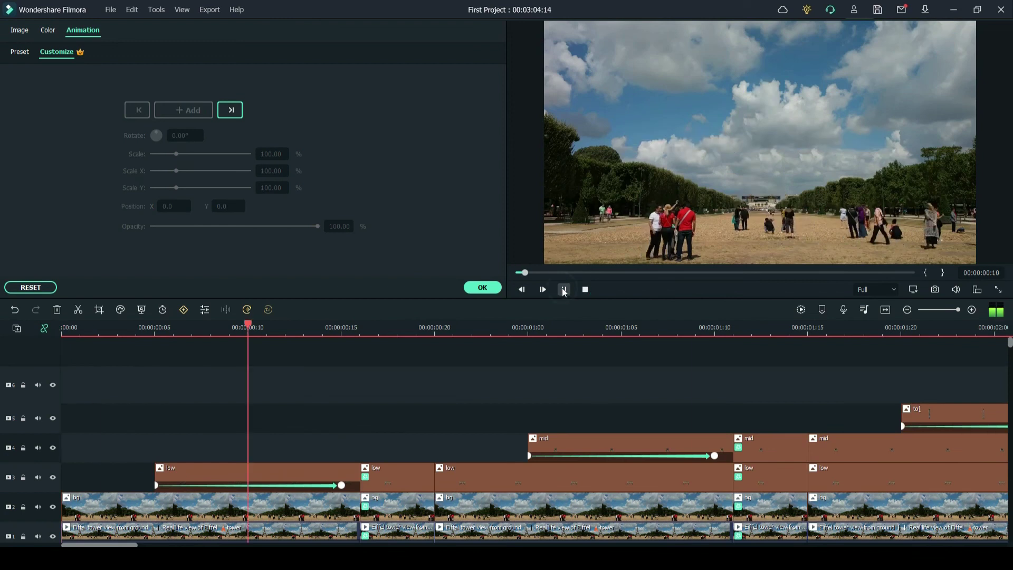
pyautogui.click(564, 290)
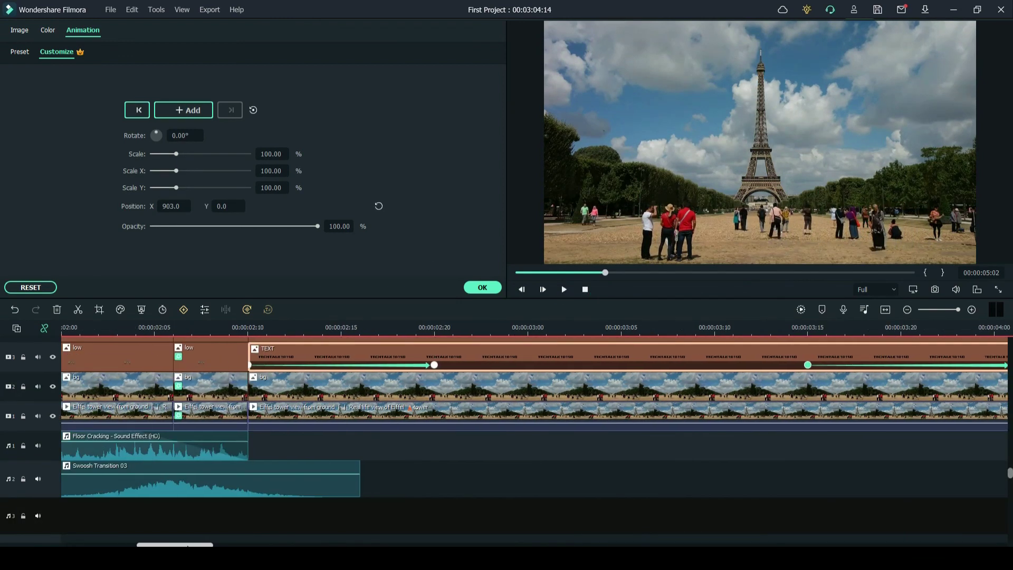
# - Import Swoosh Transition 06 from the Transition sounds folder and place it on the third audio track under the TEXT entrance
pyautogui.doubleClick(627, 338)
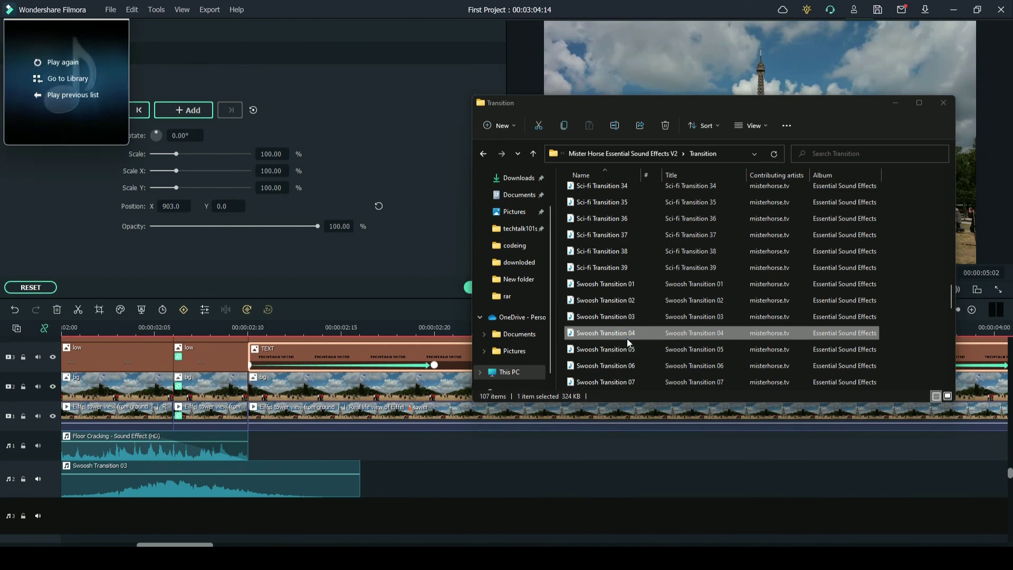
pyautogui.click(477, 287)
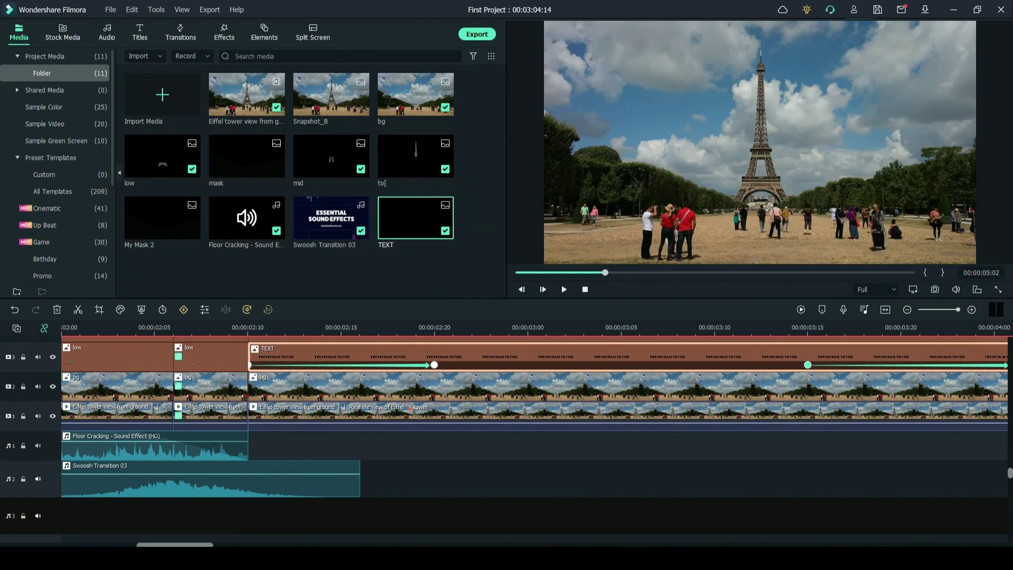
pyautogui.moveTo(618, 267); pyautogui.dragTo(352, 274)
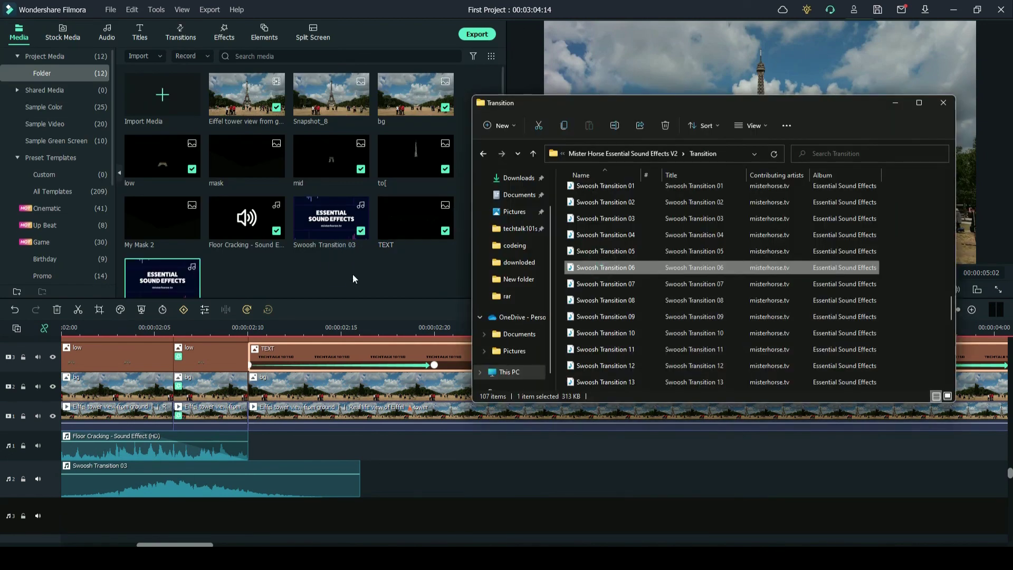
pyautogui.moveTo(162, 279); pyautogui.dragTo(263, 526)
# - Move the TEXT keyframes to 00:00:03:05, 00:00:04:00 and 00:00:04:11, and shift Swoosh Transition 06 to end at 00:00:03:15
pyautogui.click(266, 326)
pyautogui.moveTo(289, 355); pyautogui.dragTo(477, 355)
pyautogui.moveTo(379, 525); pyautogui.dragTo(509, 525)
pyautogui.click(412, 325)
pyautogui.click(564, 290)
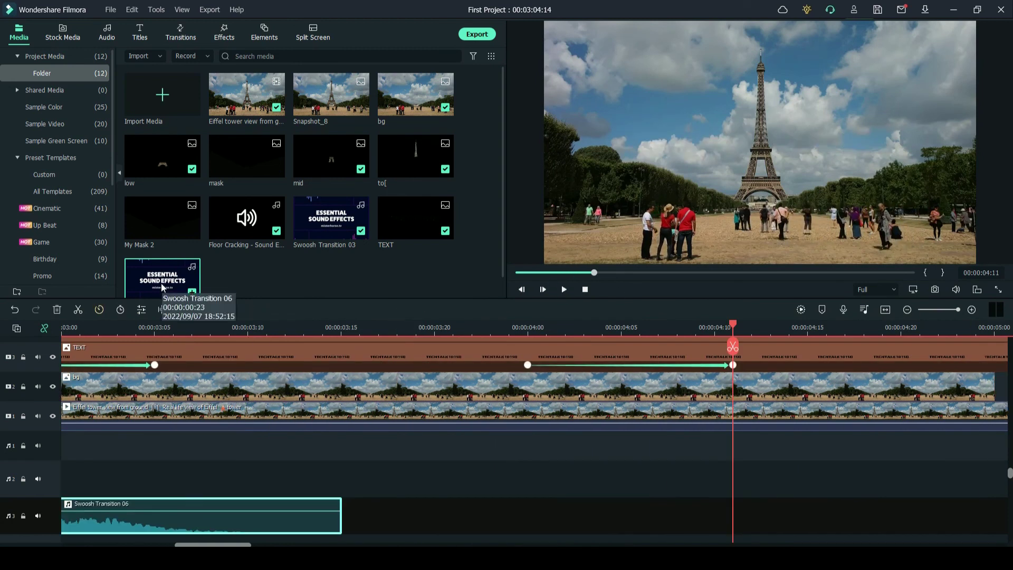
# - Add a second Swoosh Transition 06 from about 00:00:04:02 and move the TEXT exit keyframe to 00:00:04:20
pyautogui.moveTo(166, 280); pyautogui.dragTo(573, 457)
pyautogui.moveTo(733, 365); pyautogui.dragTo(902, 361)
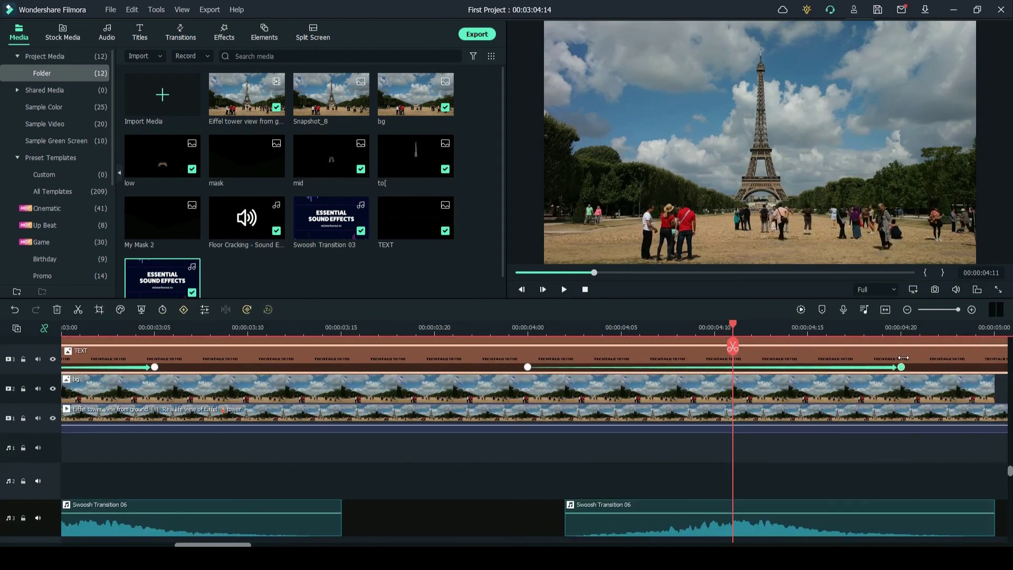
pyautogui.click(565, 290)
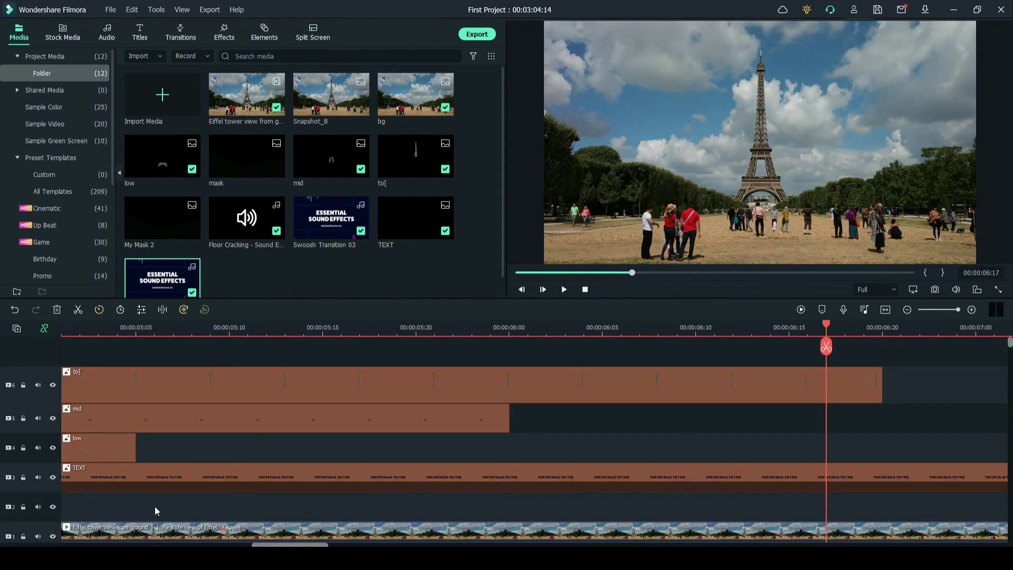
# - Extend the low, mid and bg clips to end at 00:00:06:20 and play back the ending
pyautogui.moveTo(136, 449); pyautogui.dragTo(883, 449)
pyautogui.moveTo(509, 419); pyautogui.dragTo(882, 418)
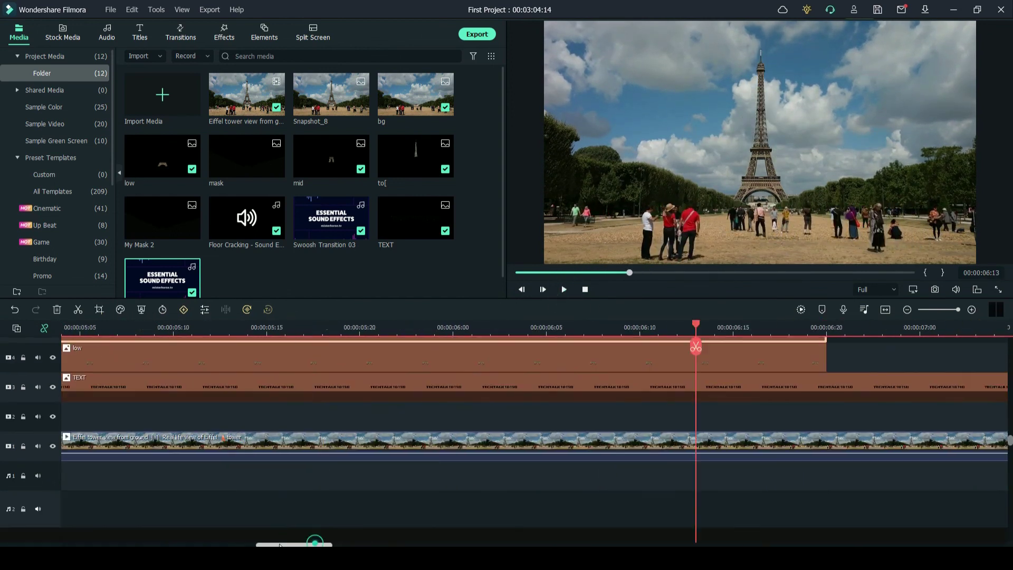
pyautogui.click(467, 414)
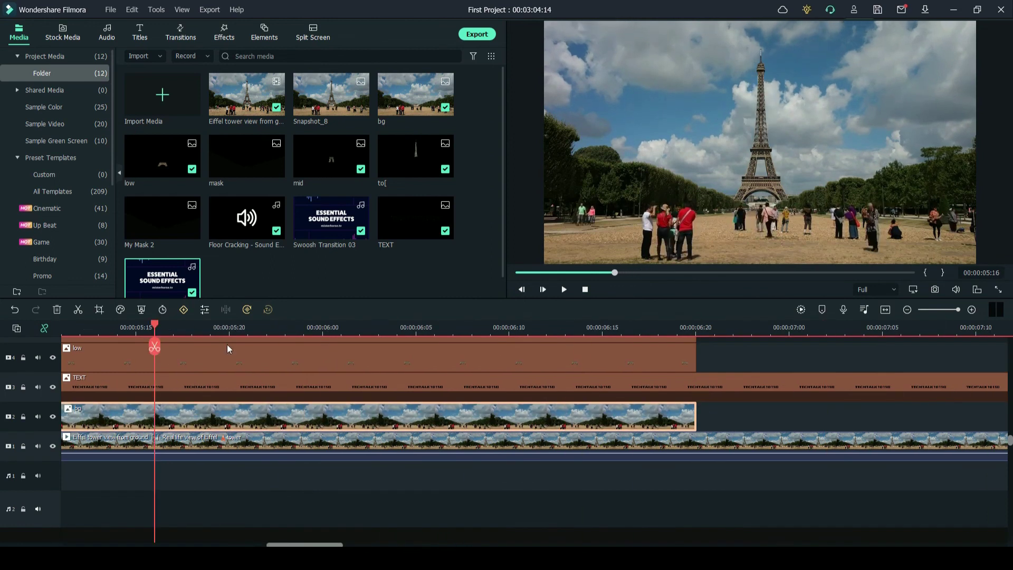
pyautogui.click(564, 289)
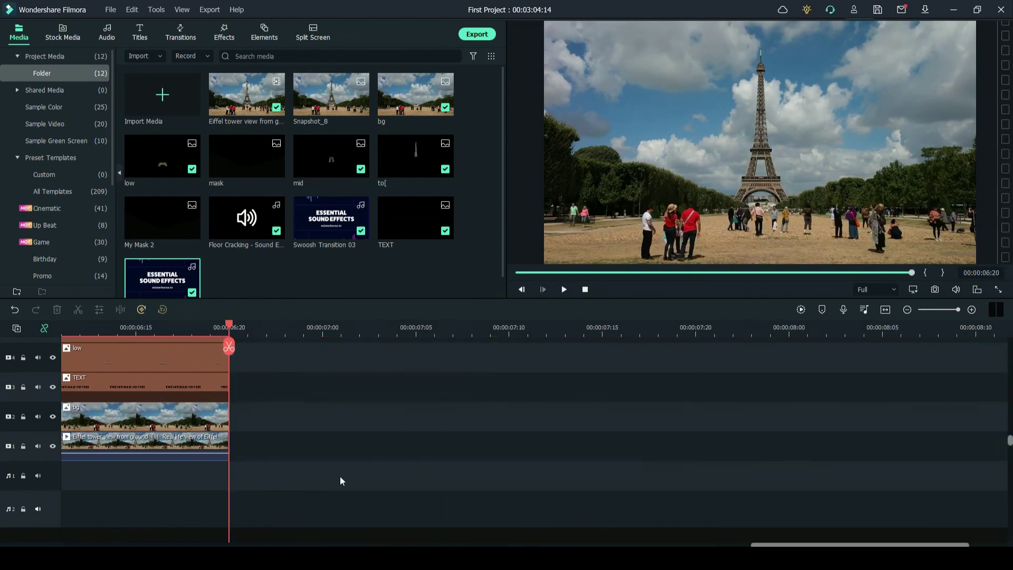